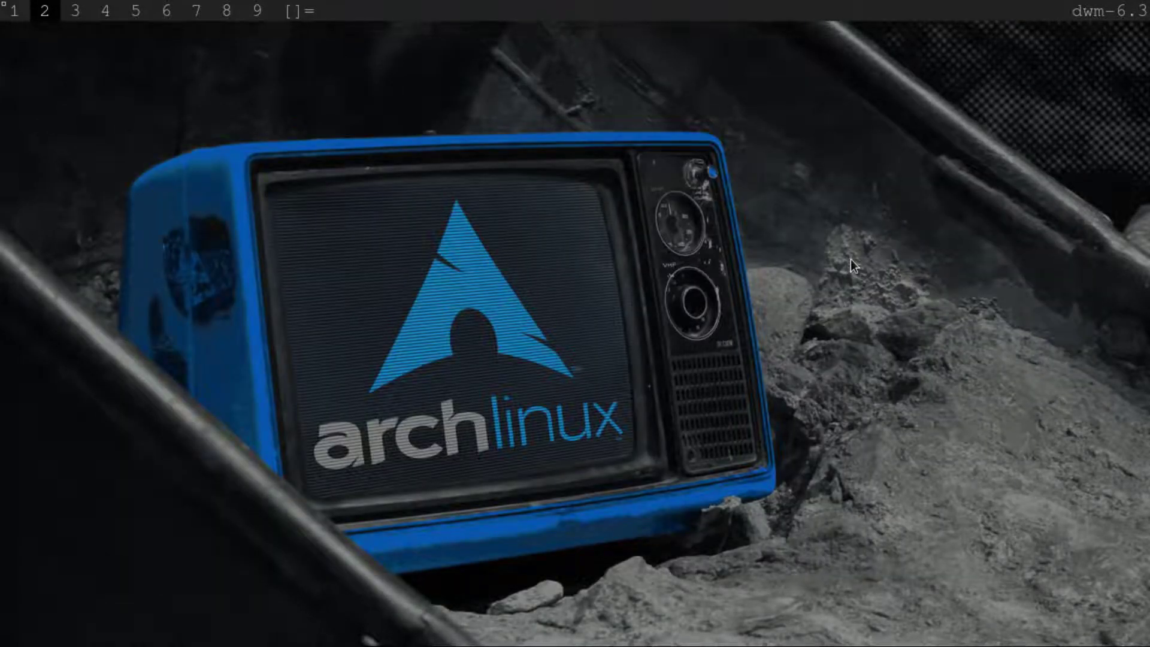
- Switch to the first workspace, then back to the empty second workspace
key(super+1)
key(super+2)
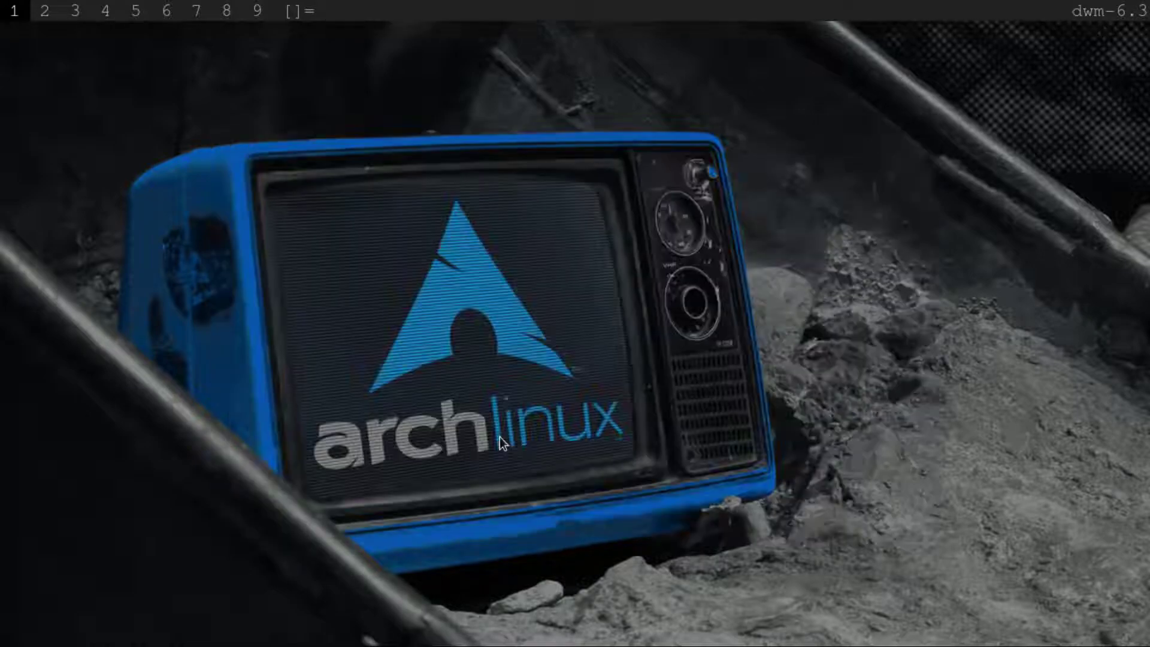
- In a new terminal, enter the dwm-6.3 folder and list its patches folder
key(super+Return)
text(ls)
key(Return)
text(cd d)
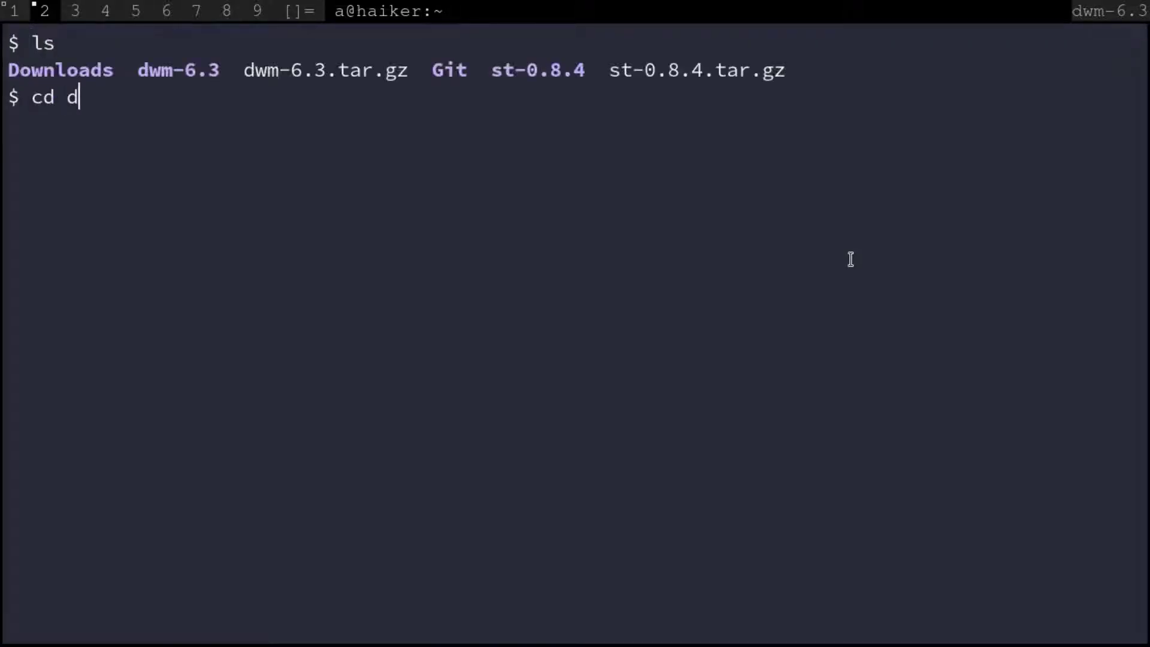
key(Tab)
key(Return)
text(ls)
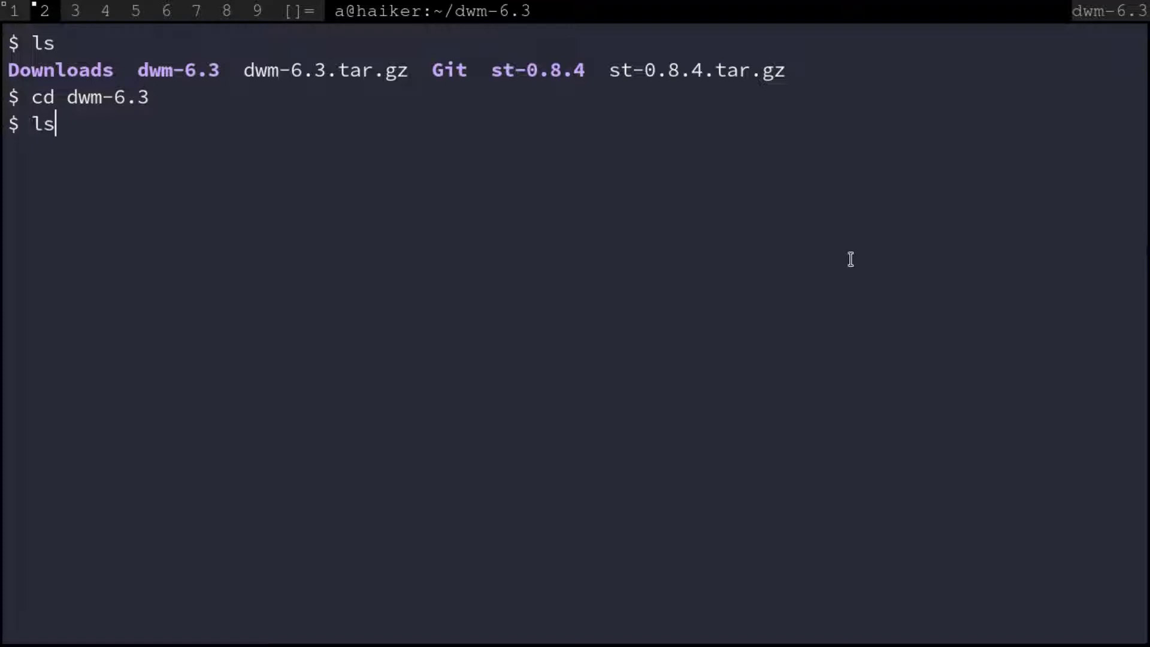
key(Return)
text(ls pa)
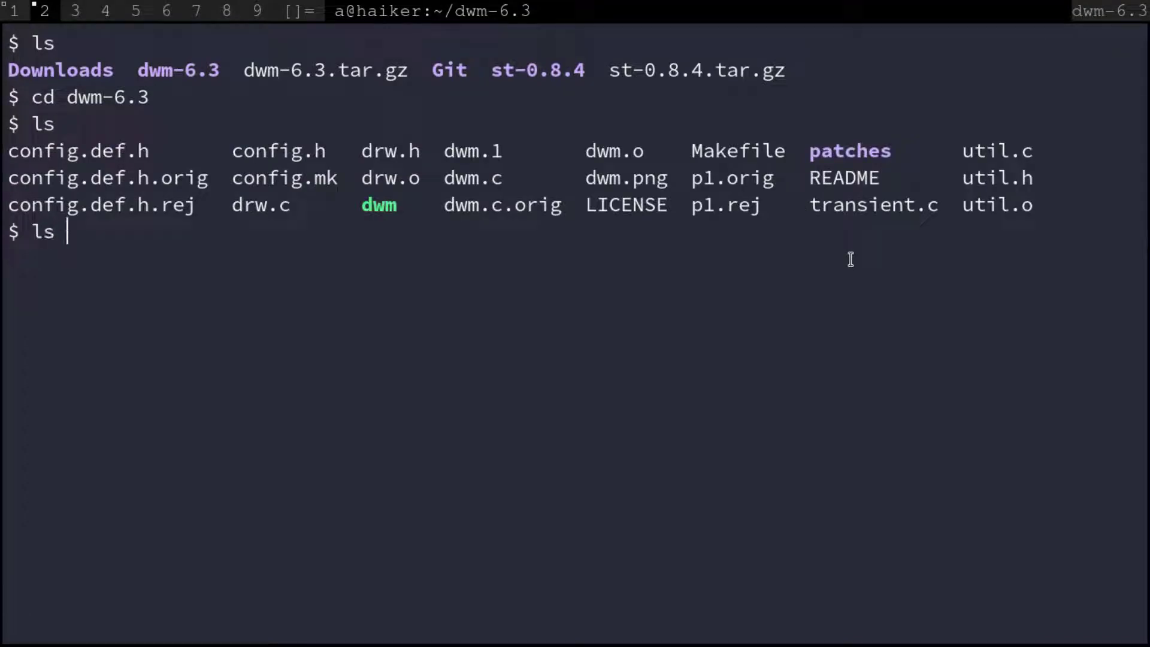
key(Tab)
key(Return)
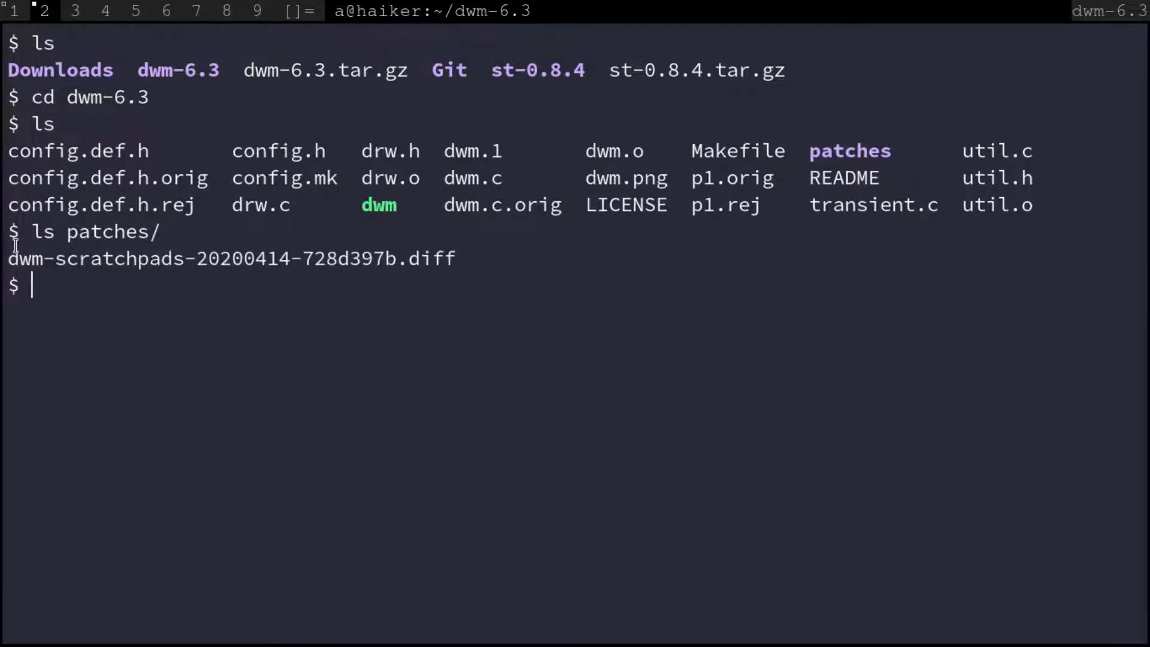
- Check the scratchpads patch web page, then start opening config.def.h in Vim
drag(9, 258, 182, 258)
key(super+1)
scroll(397, 254, down, 6)
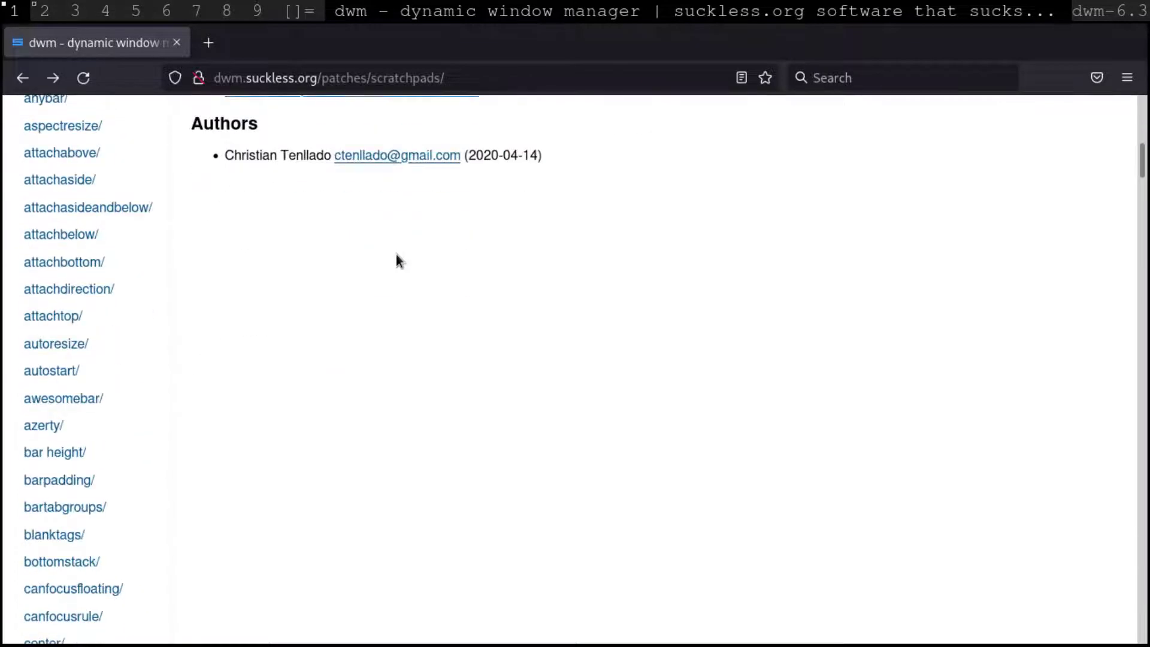
scroll(397, 261, up, 3)
key(super+2)
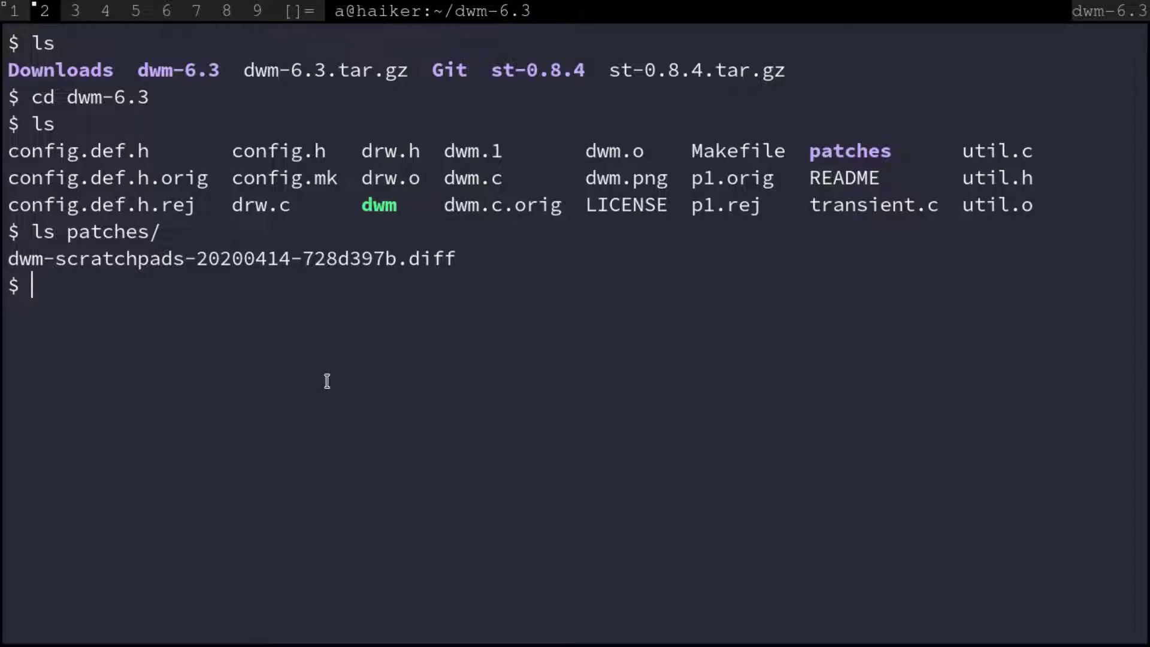
text(vim config.d)
- Open config.def.h and jump to line 25, the spcmd1 scratchpad command
key(Tab)
key(Return)
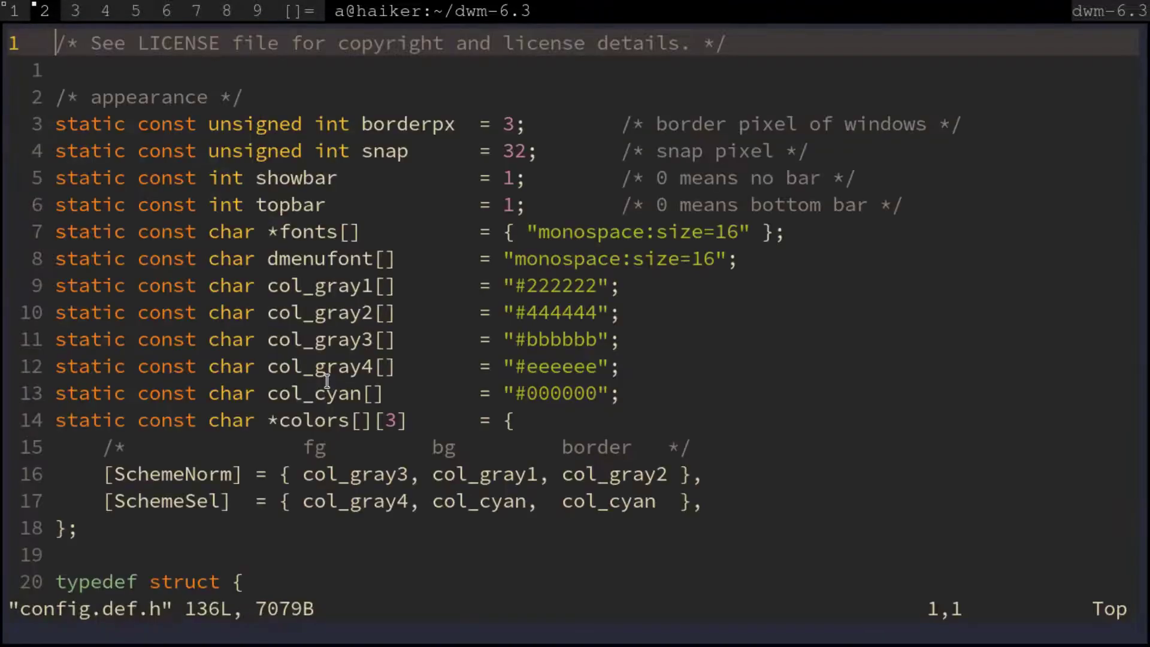
key(2)
key(5)
key(shift+g)
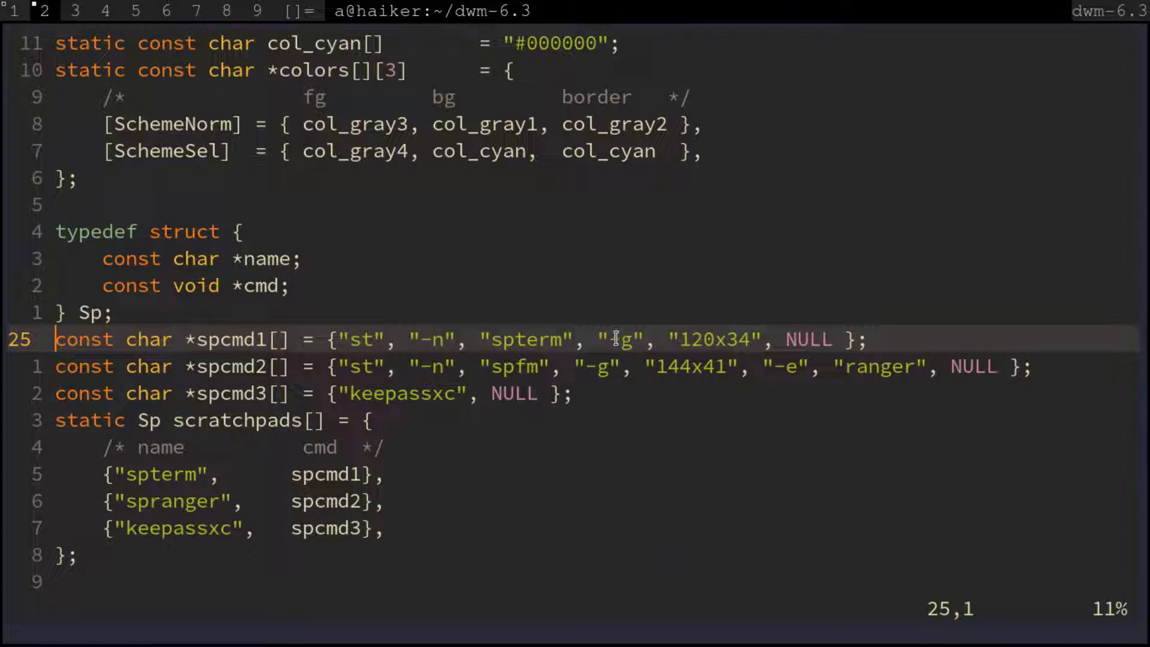
- On workspace 3, read the st man page's -c, -g and -n options, then return to workspace 2
key(super+3)
key(super+Return)
text(man st)
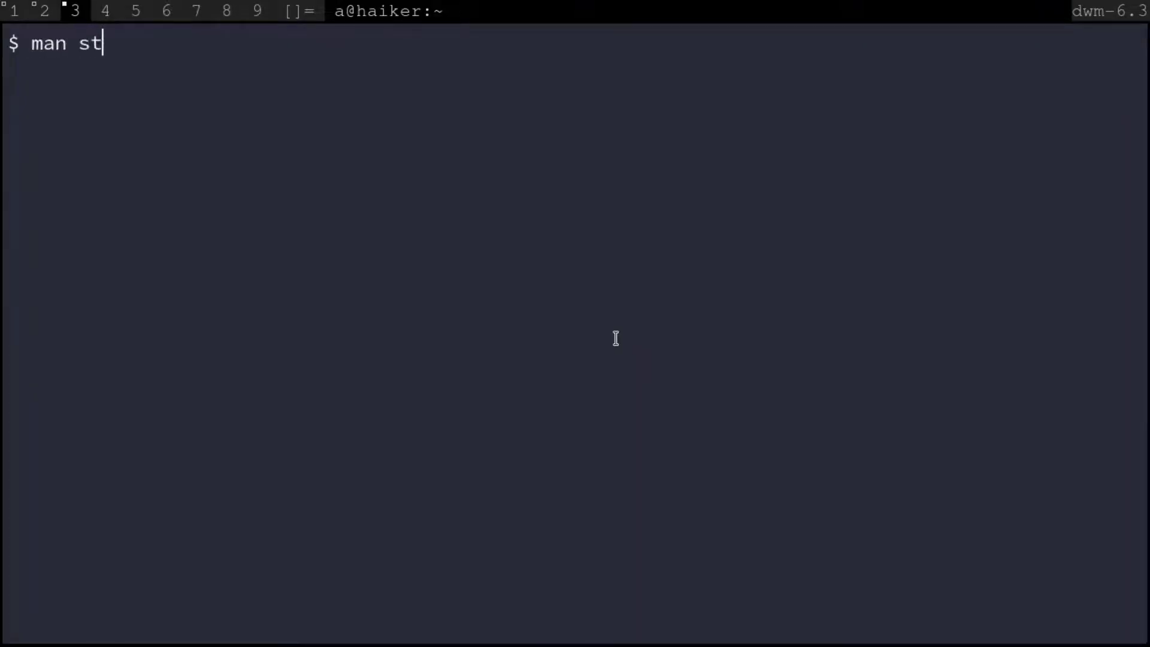
key(Return)
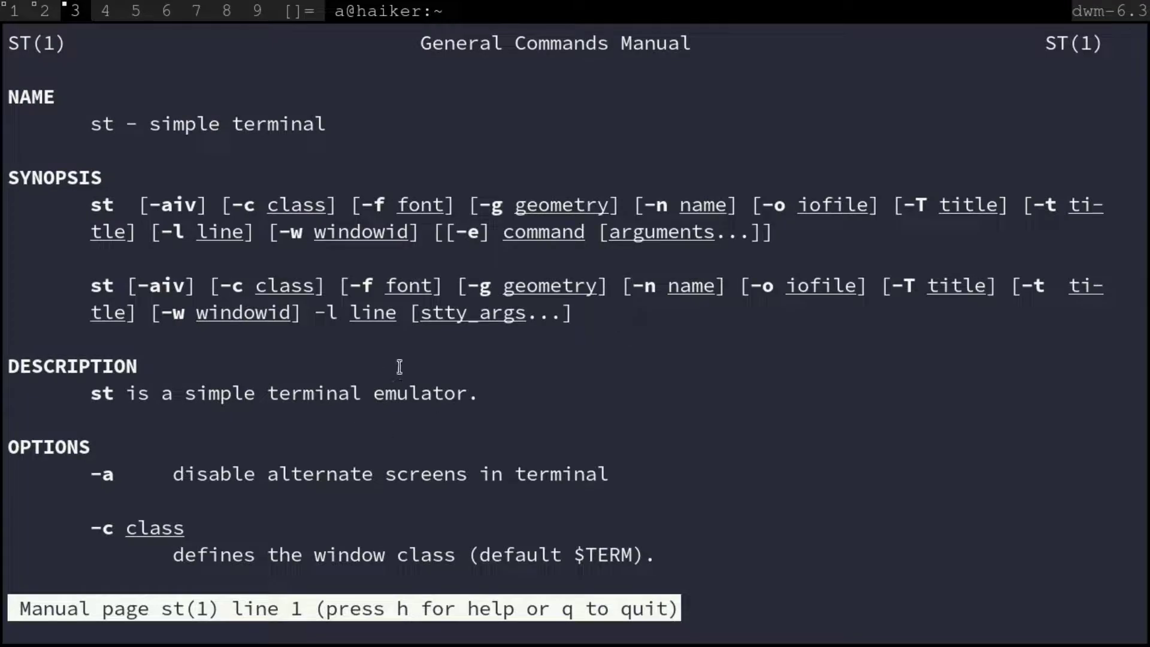
scroll(400, 367, down, 18)
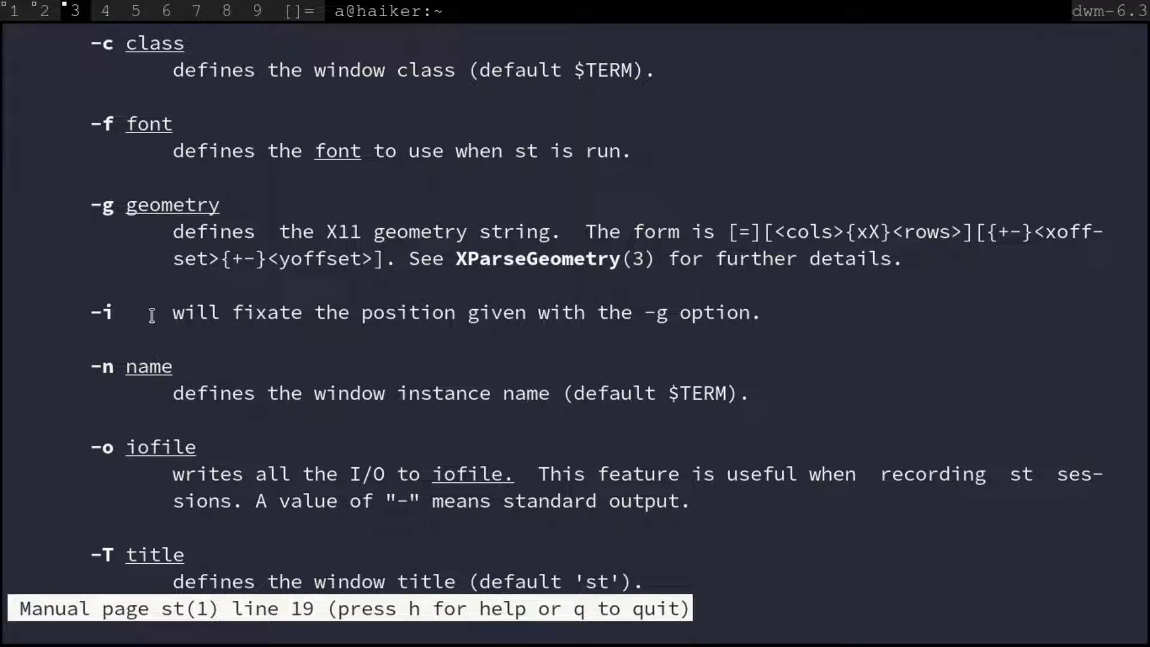
key(super+2)
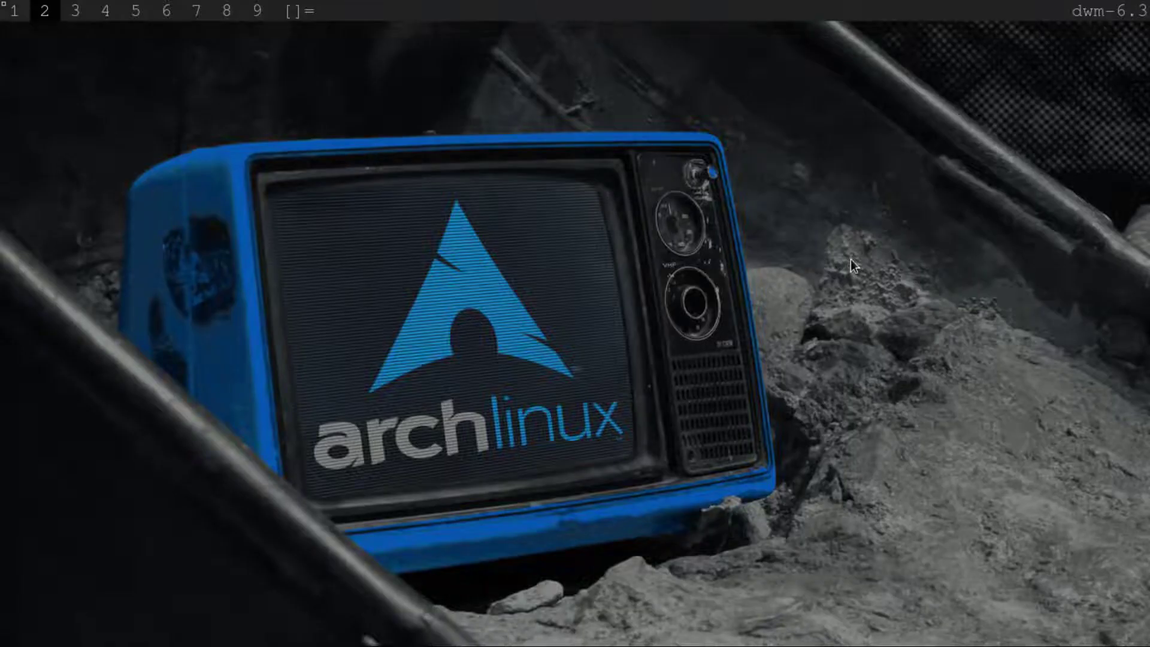
- On workspace 4, run alacritty --help and highlight the --class option and its description
key(super+4)
key(super+shift+Return)
text(alacritty )
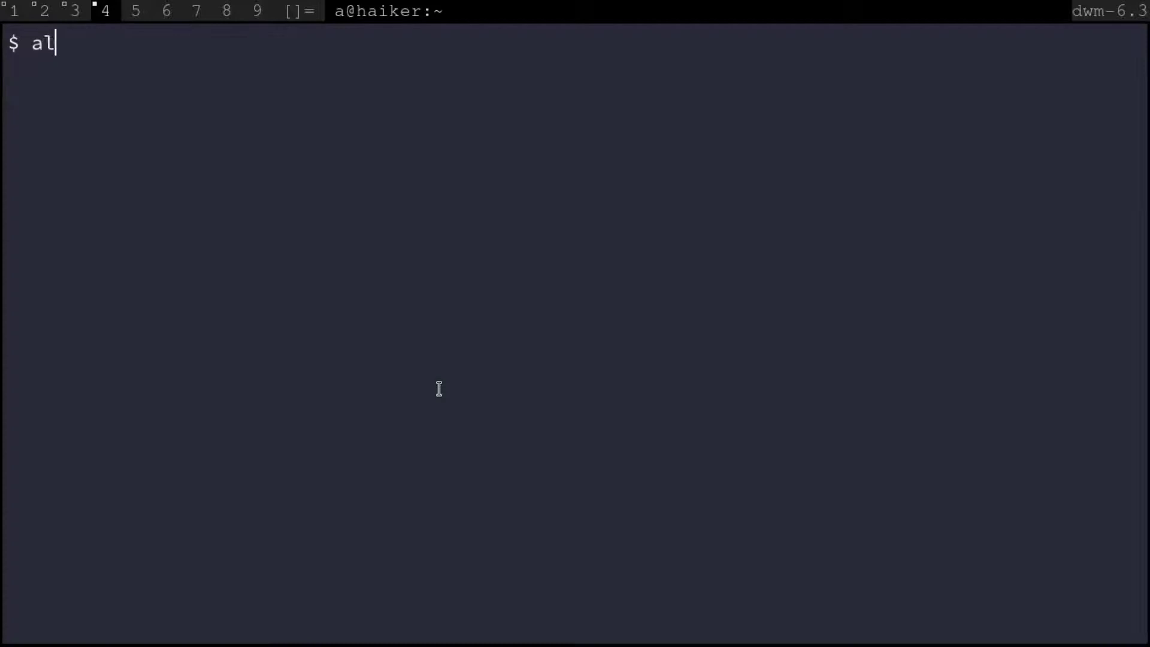
text(--help)
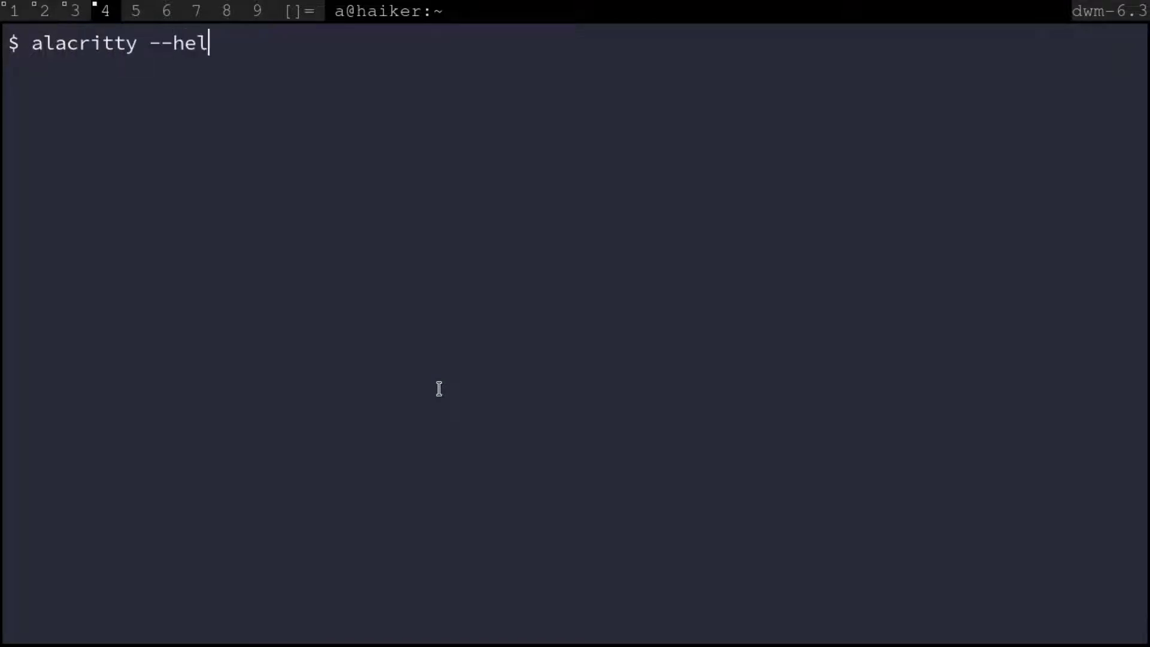
key(Return)
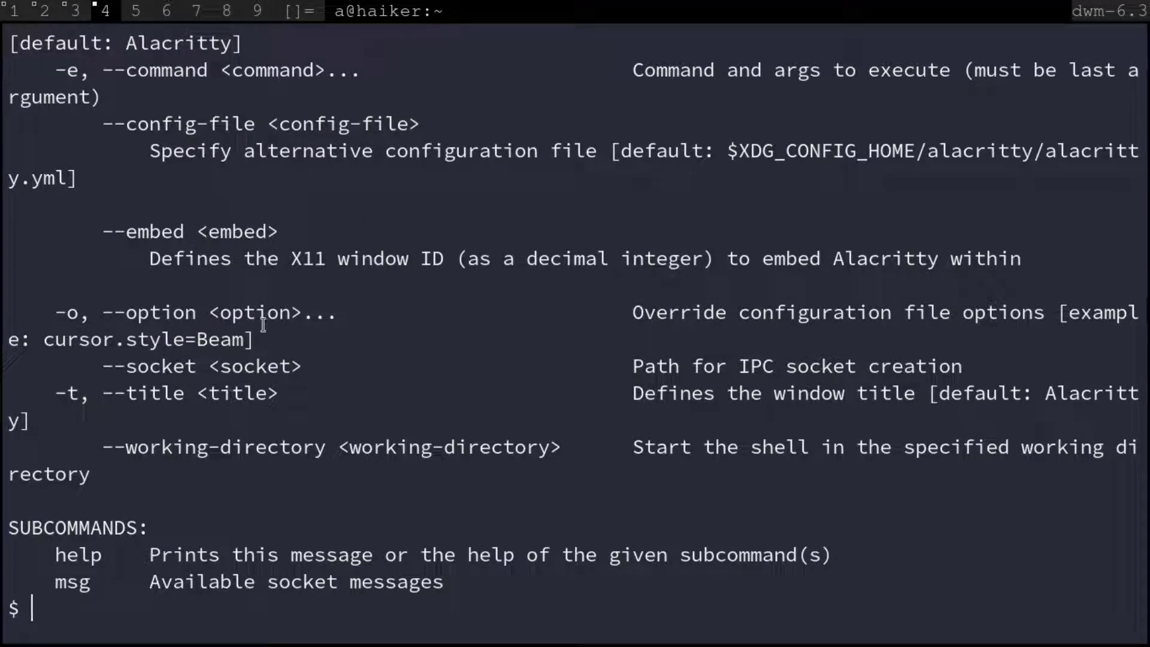
scroll(228, 342, up, 3)
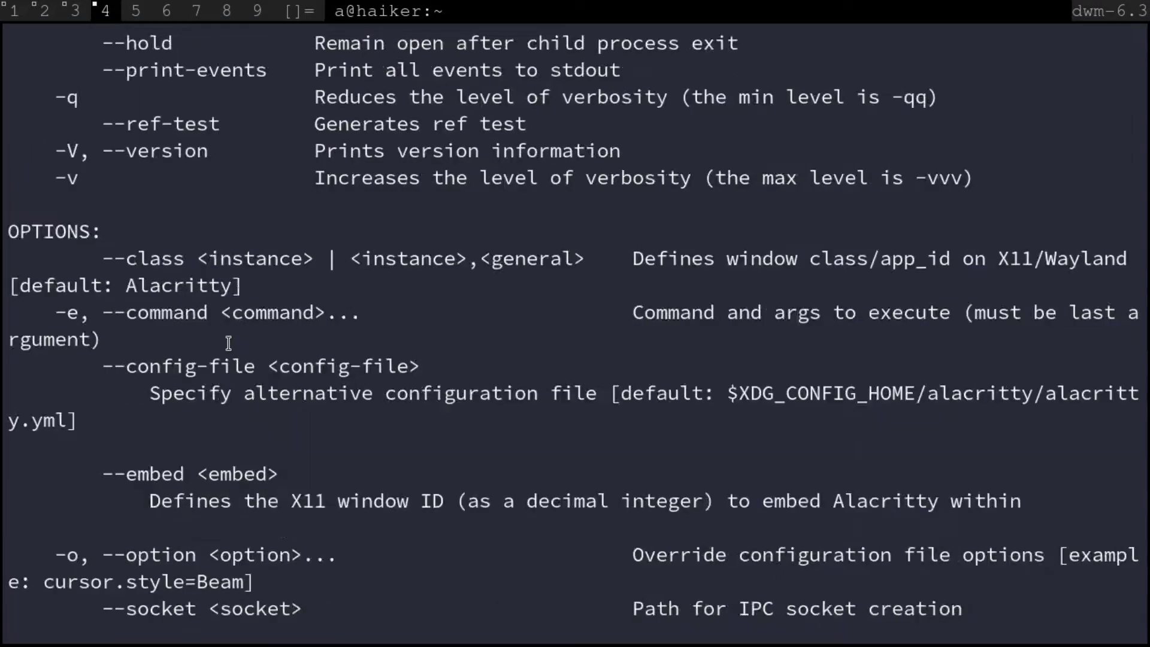
drag(104, 257, 321, 259)
click(605, 251)
drag(635, 259, 826, 259)
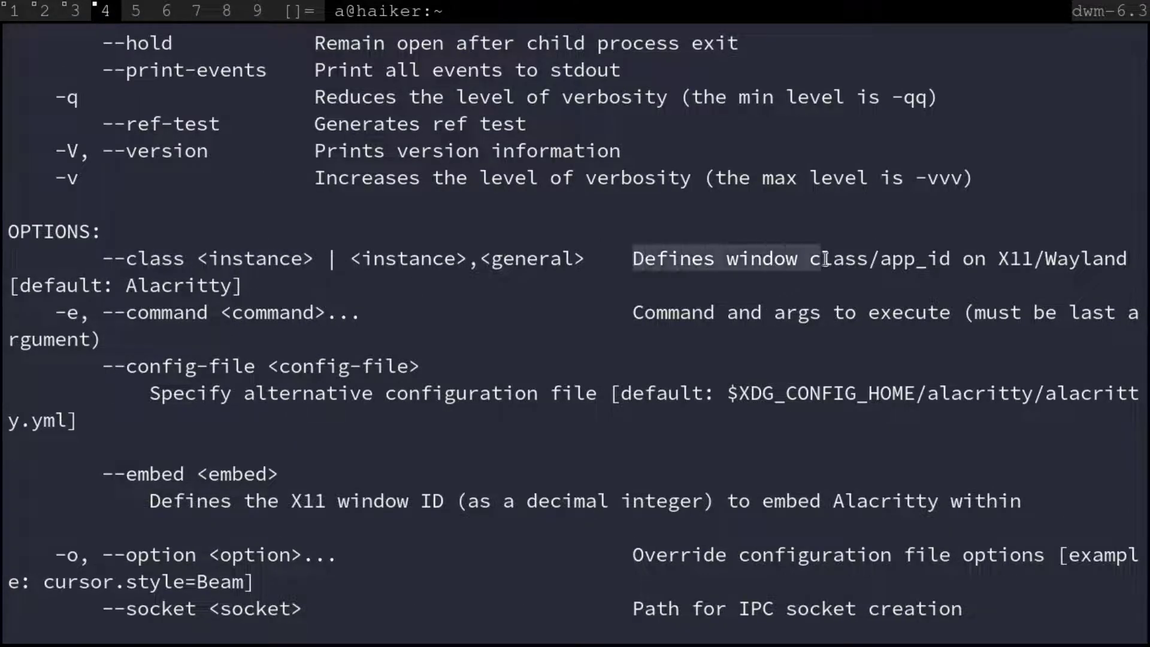
- Duplicate the spcmd1 line, comment out the original with //, and change st to alacritty
key(super+2)
key(y)
key(y)
text(pki/)
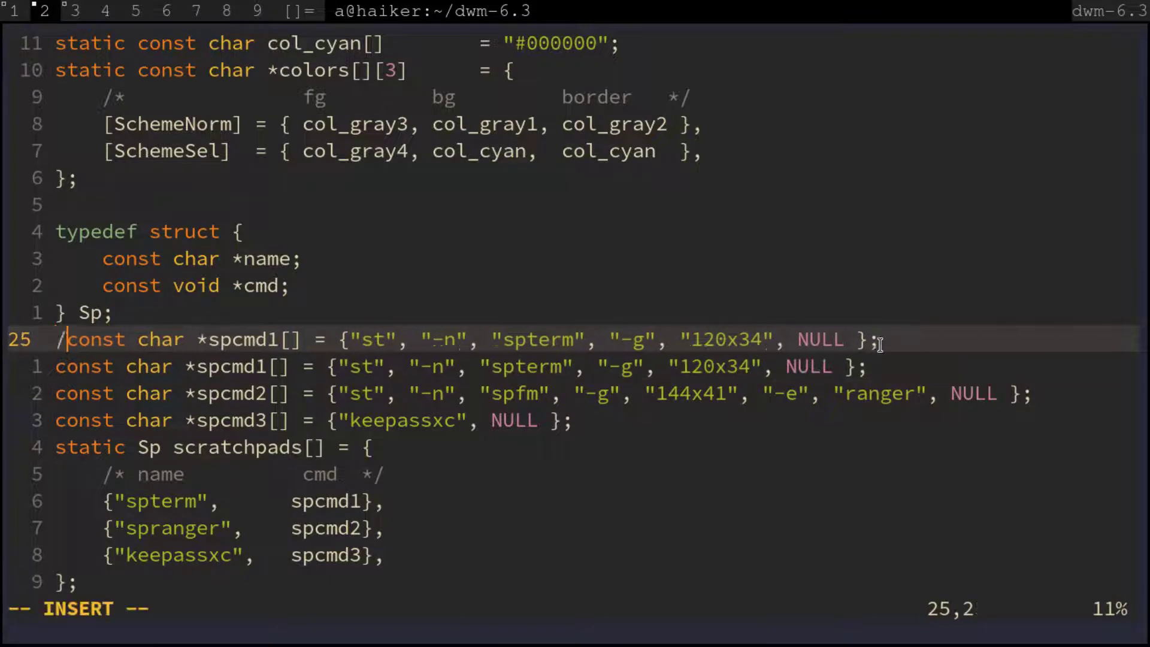
text(/)
key(Down)
key(Escape)
key(l)
key(l)
key(l)
key(l)
key(l)
key(l)
key(l)
key(l)
key(l)
key(l)
key(l)
key(l)
key(l)
key(l)
key(l)
key(l)
key(l)
key(l)
key(l)
key(l)
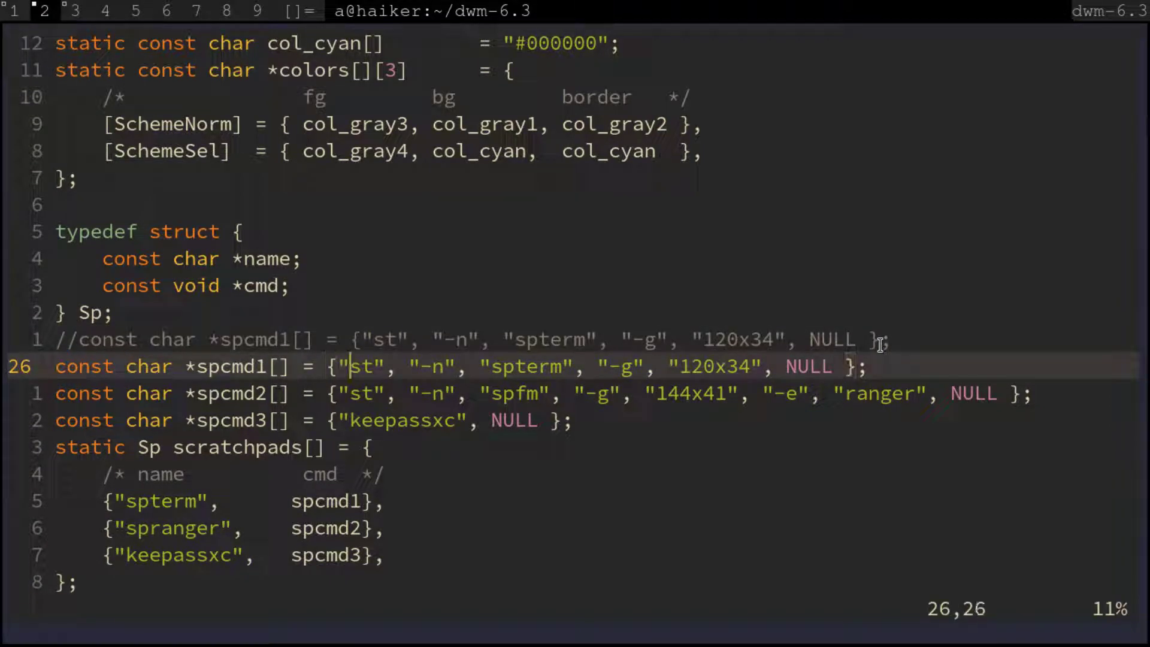
text(cwalacritty)
key(Escape)
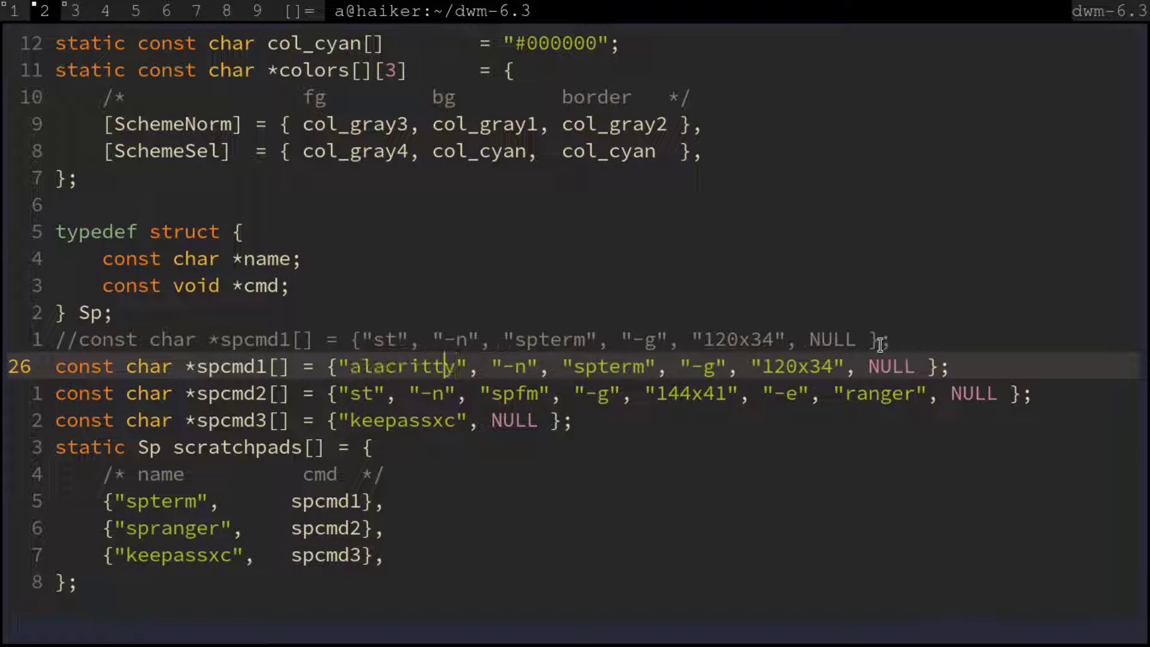
- Turn -n into --class in the copied spcmd1 line
key(l)
key(l)
key(l)
key(l)
key(l)
key(l)
key(a)
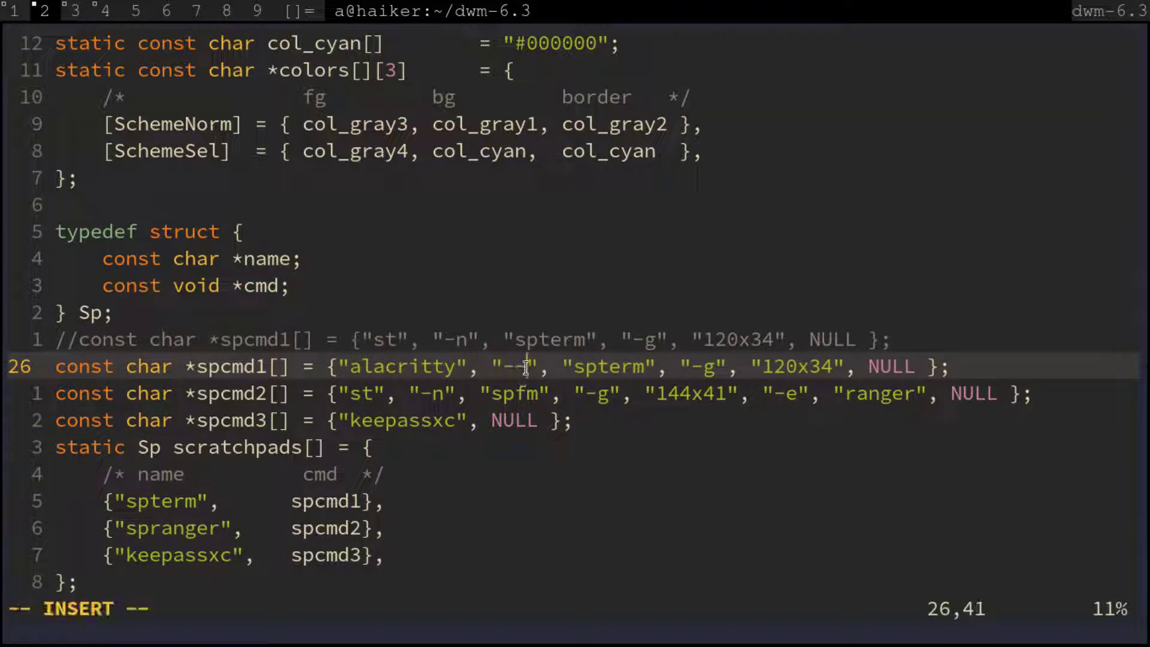
text(class)
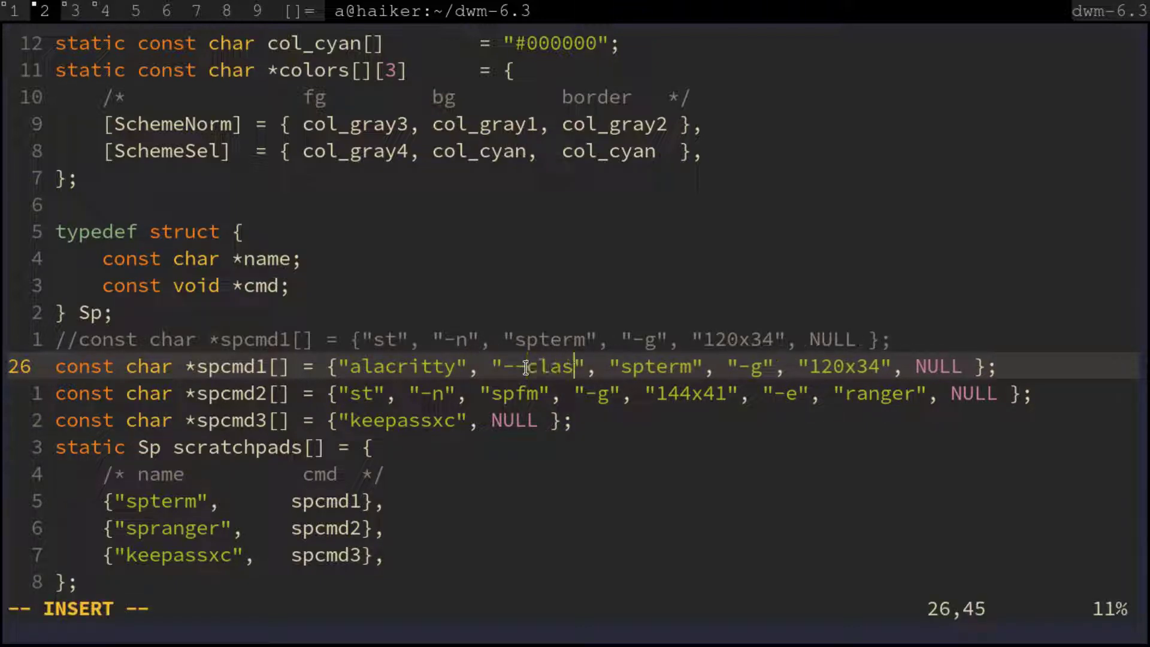
- On workspace 5, open a terminal in ~/.config/alacritty and open alacritty.yml in Vim
key(super+5)
key(super+Return)
text(cd .c)
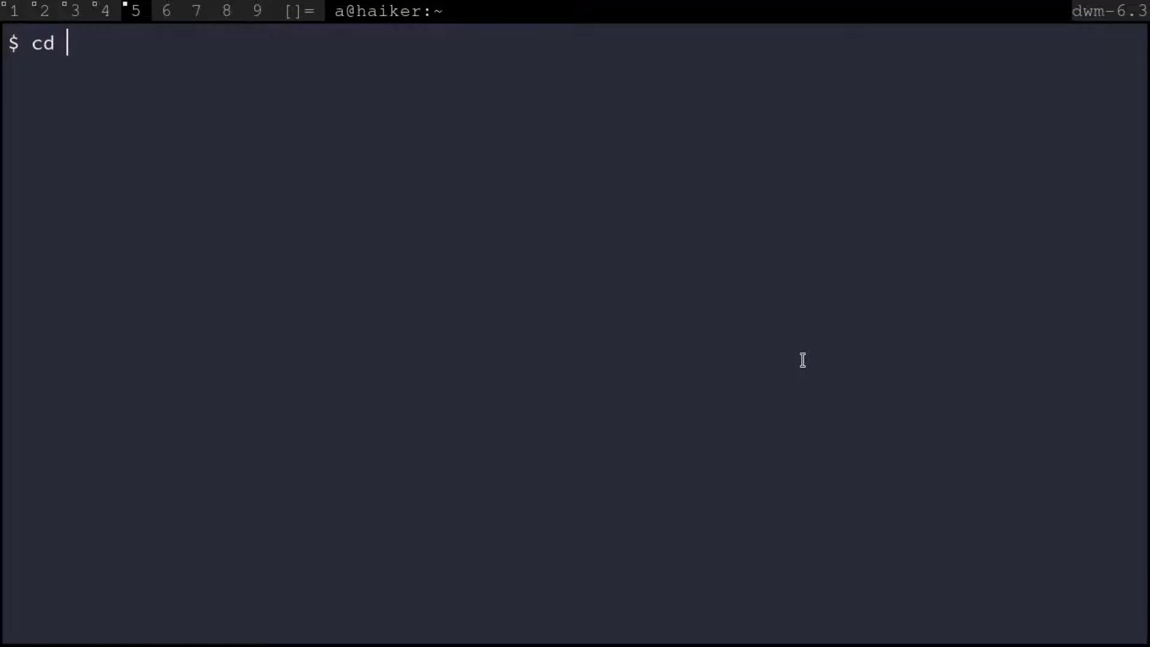
text(onfig/alacritty/)
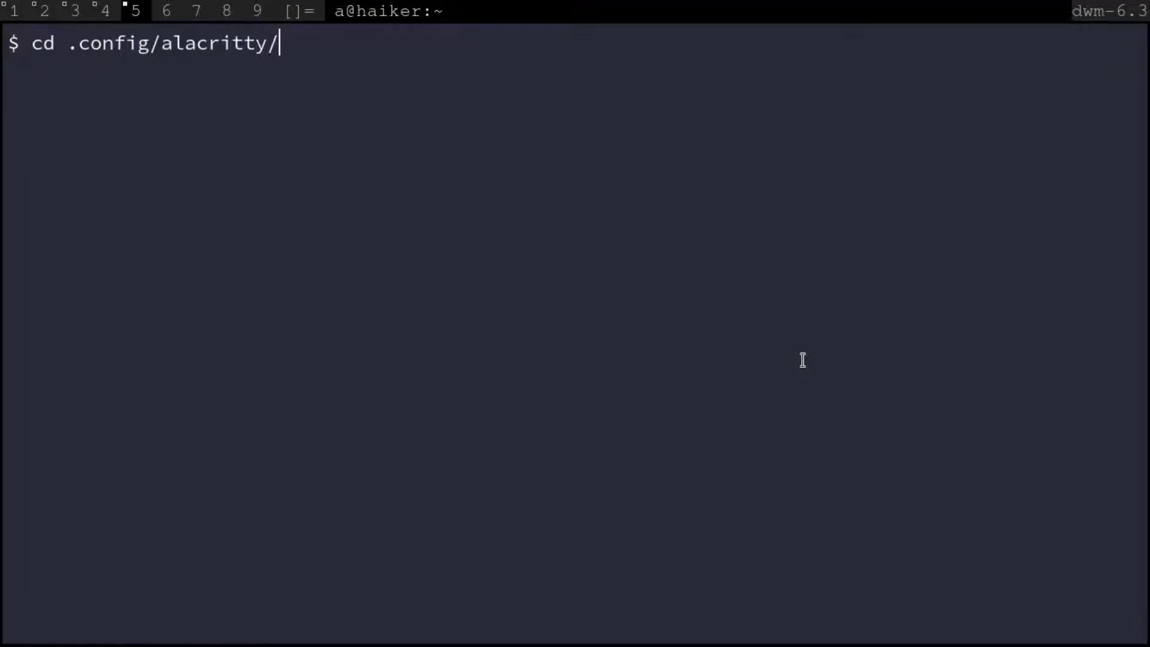
key(Return)
text(ls)
key(Return)
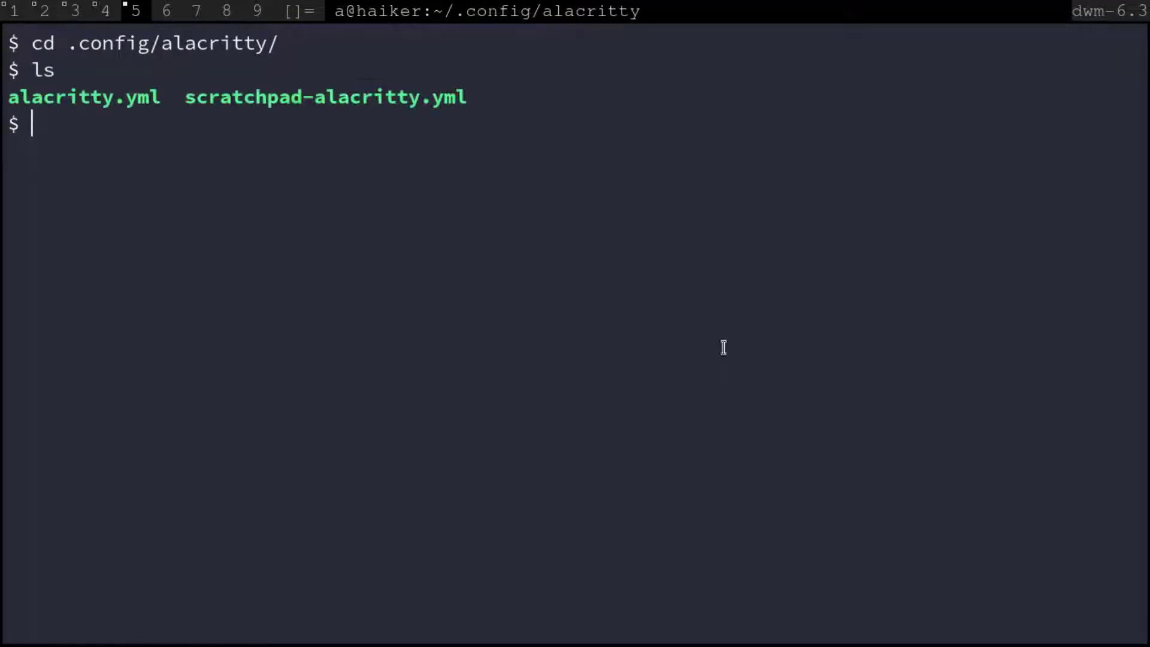
text(vim a)
key(Tab)
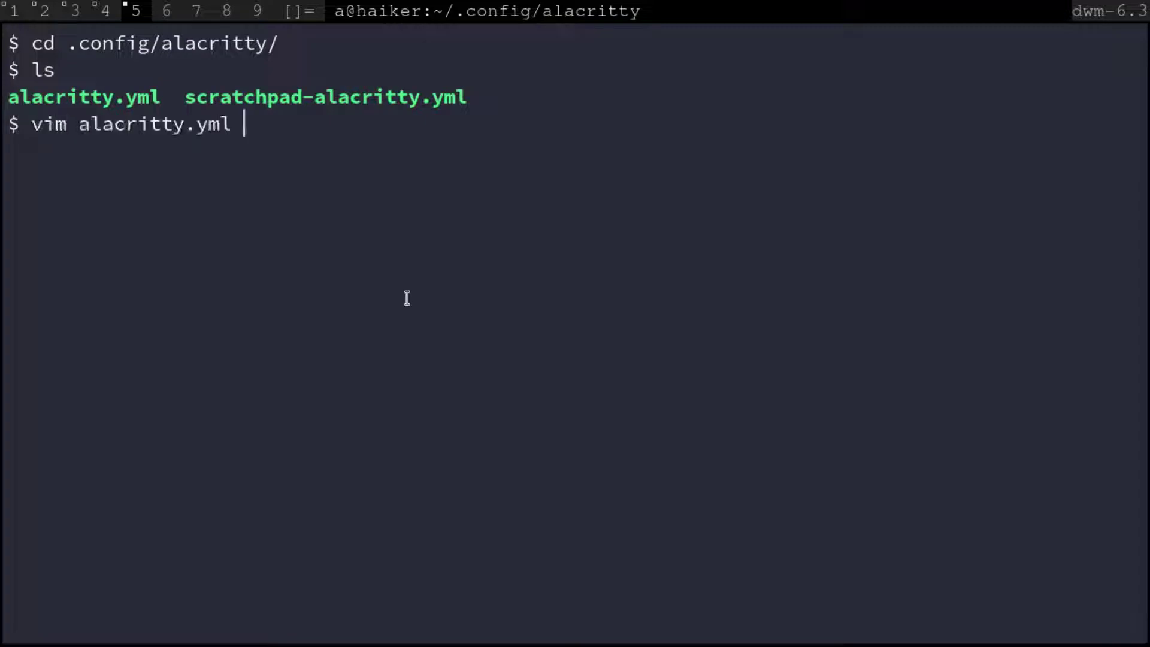
key(Return)
- Read down alacritty.yml to the commented-out window dimensions settings
key(j)
key(j)
key(j)
key(j)
key(j)
key(j)
key(j)
key(j)
key(j)
key(j)
key(j)
key(j)
key(j)
key(j)
key(j)
key(j)
key(j)
key(j)
key(j)
key(j)
key(k)
key(k)
key(k)
key(k)
key(k)
key(k)
key(k)
key(k)
key(k)
key(k)
key(k)
key(k)
key(k)
key(k)
key(k)
key(k)
key(k)
key(k)
key(k)
key(k)
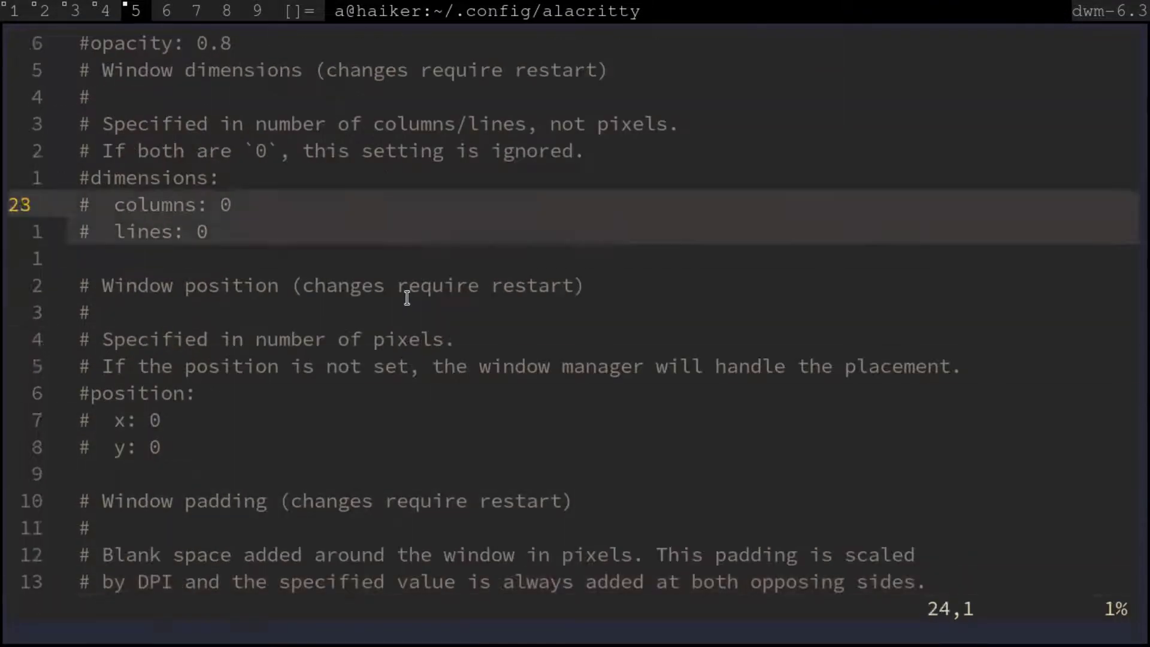
key(j)
key(j)
key(j)
key(j)
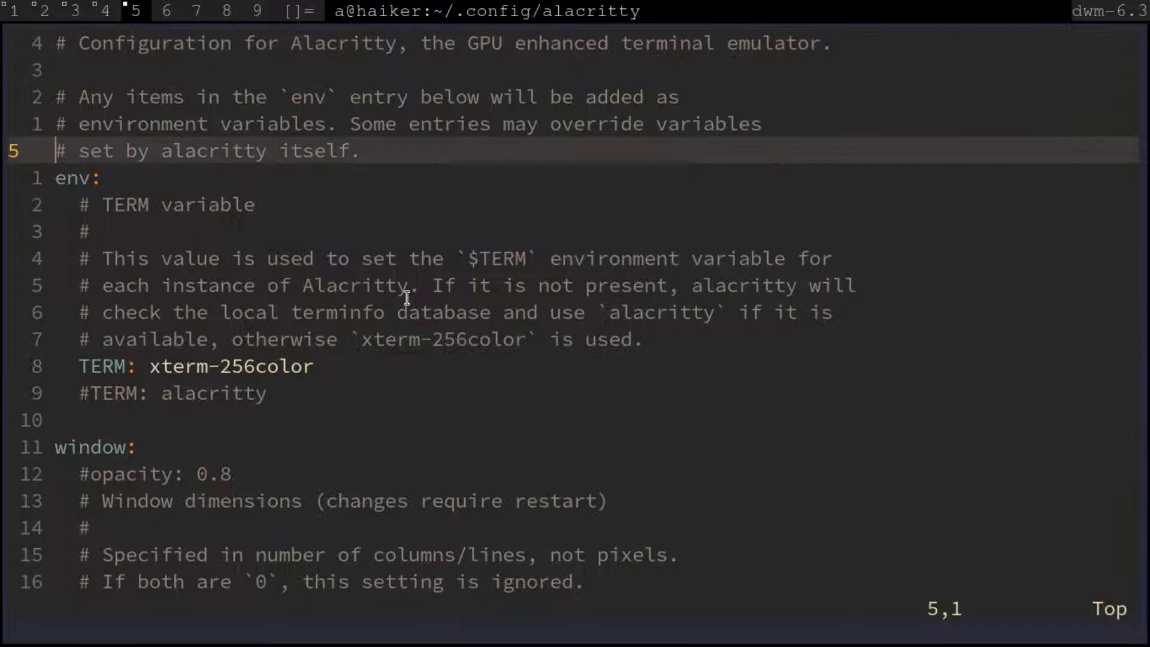
key(j)
key(j)
key(j)
key(j)
key(j)
key(j)
key(j)
key(j)
key(j)
key(j)
key(j)
key(j)
key(j)
key(j)
key(j)
key(j)
key(j)
key(j)
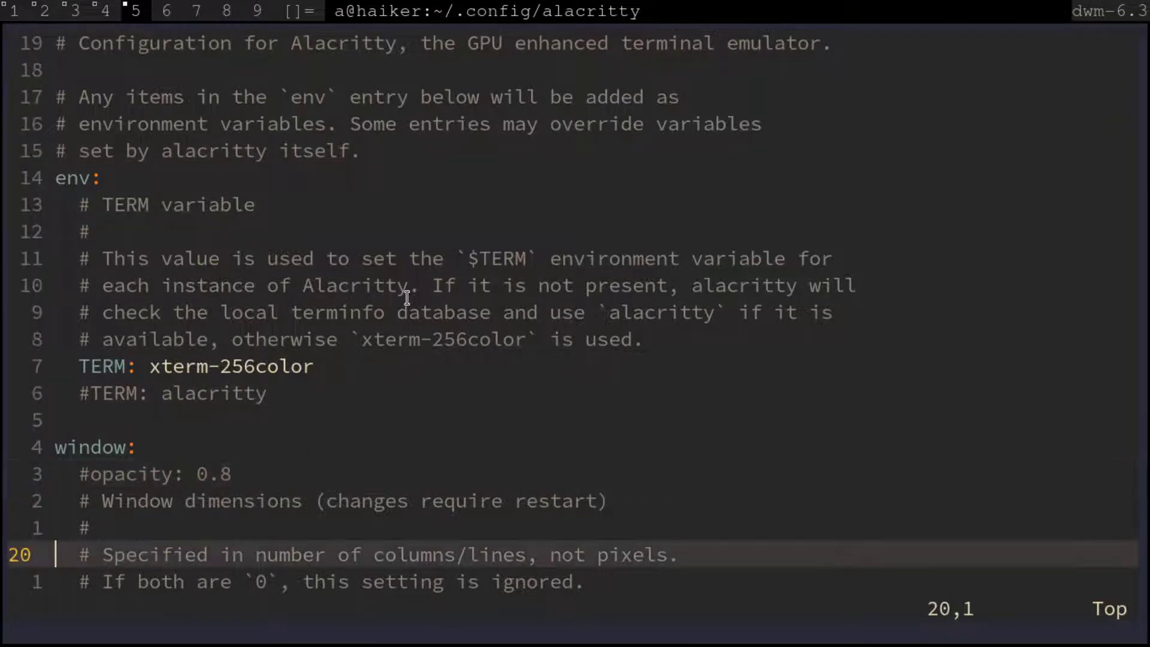
key(j)
key(j)
key(j)
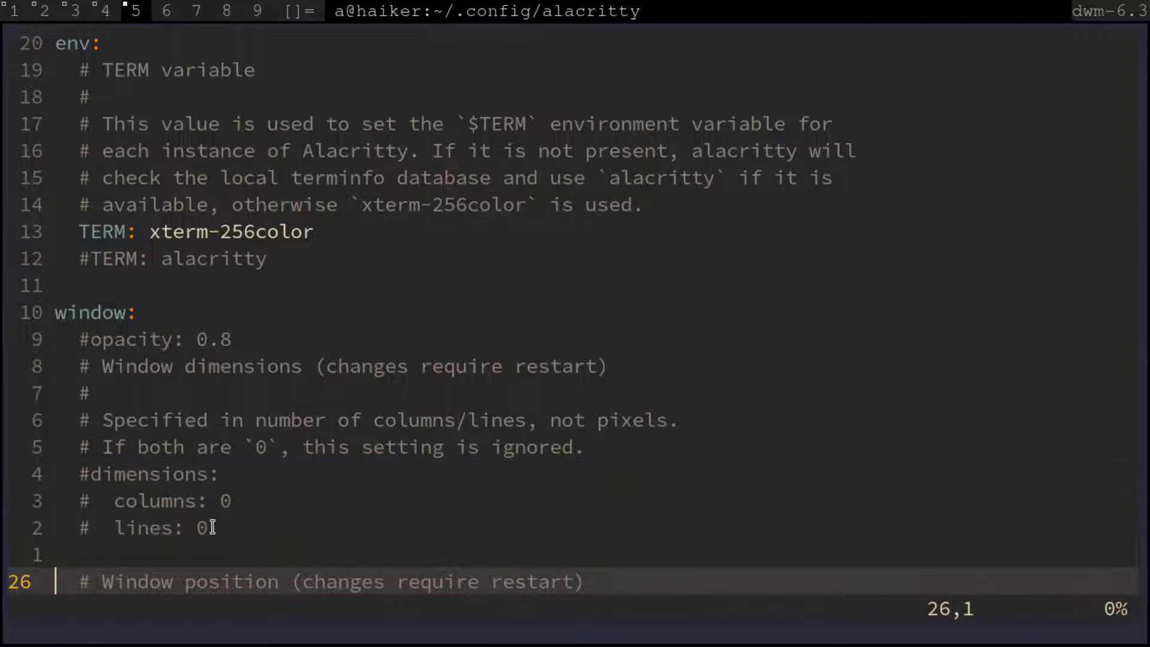
drag(208, 532, 73, 474)
click(73, 474)
- Switch to scratchpad-alacritty.yml and check its window dimensions of 60 columns by 15 lines
key(ctrl+6)
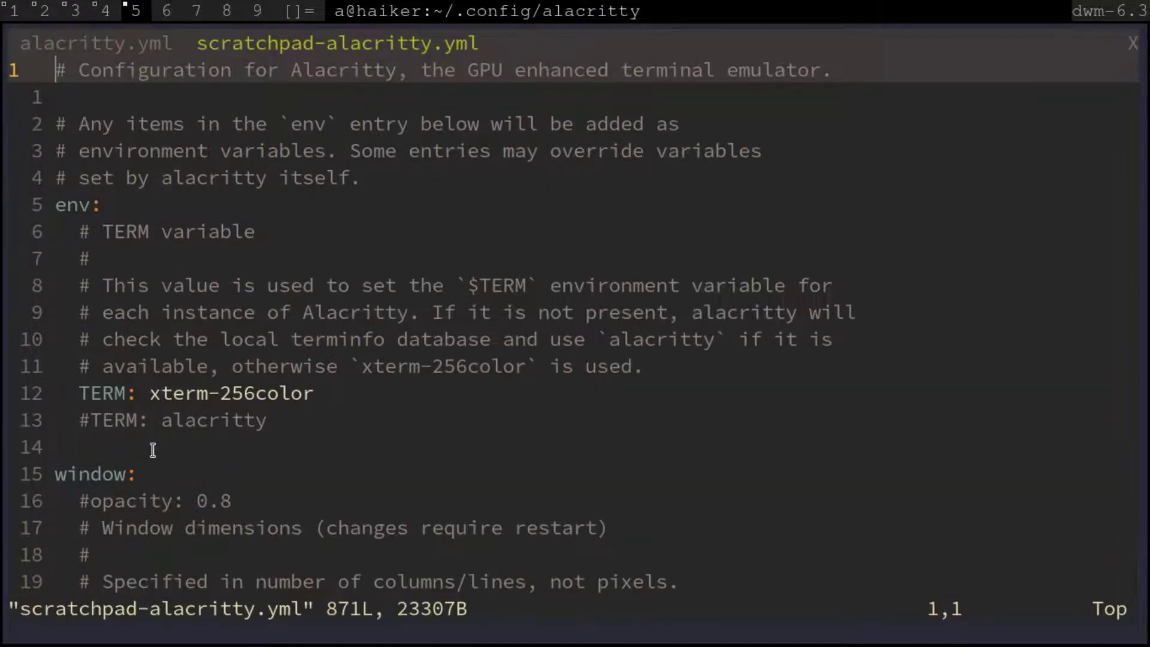
key(1)
key(5)
key(j)
key(6)
key(j)
key(j)
key(j)
key(j)
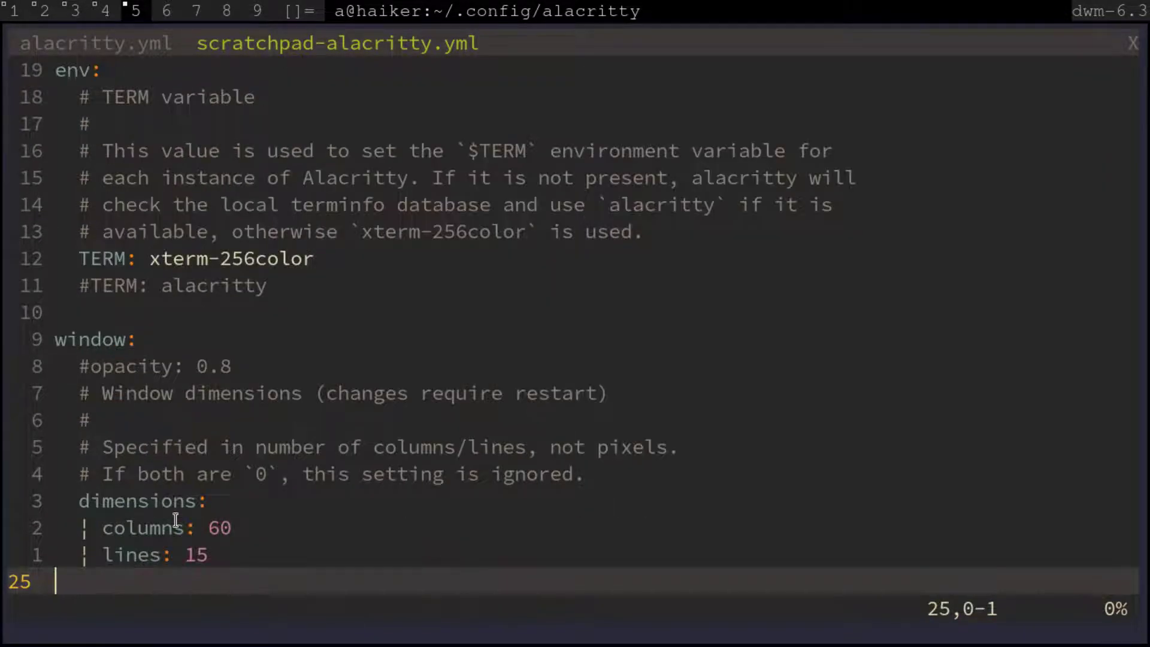
key(j)
key(j)
key(j)
mouse_move(215, 471)
mouse_down()
mouse_move(70, 423)
mouse_move(198, 472)
mouse_up()
click(70, 423)
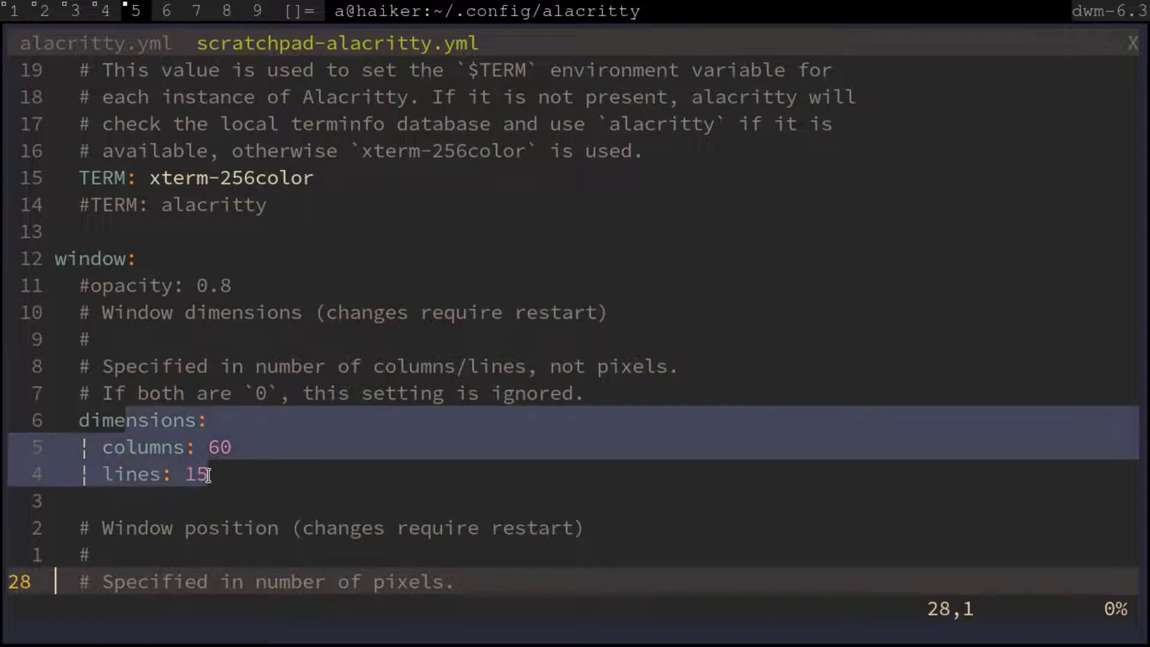
click(208, 475)
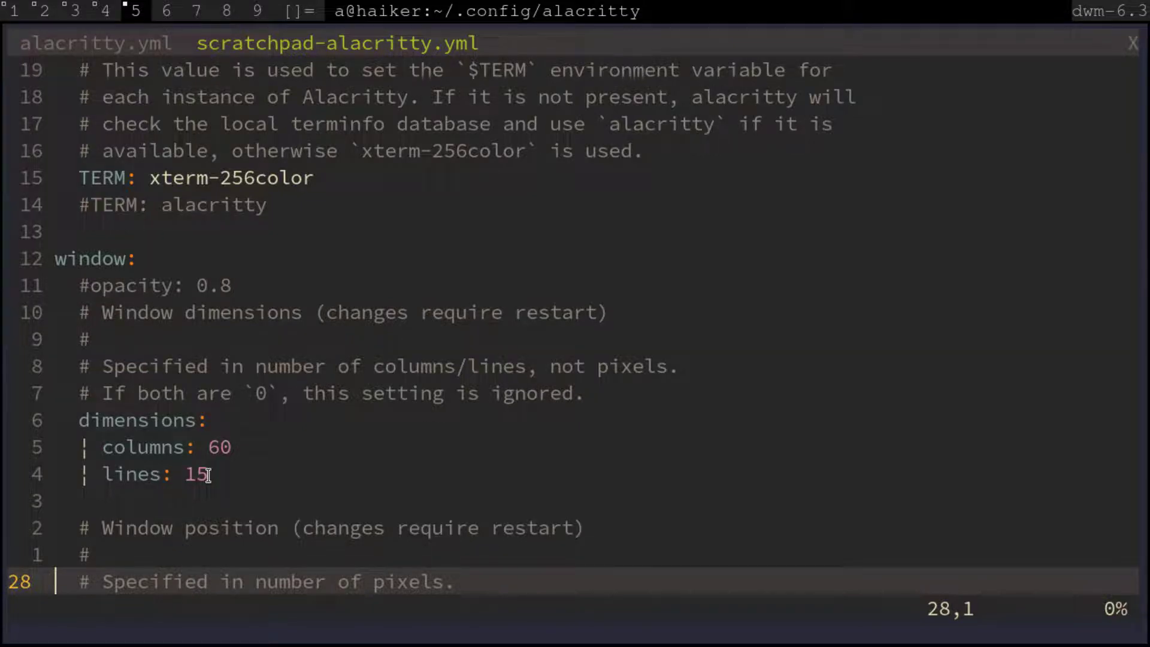
- Highlight the --config-file option in alacritty's help on workspace 4
key(super+4)
drag(103, 393, 254, 389)
click(254, 389)
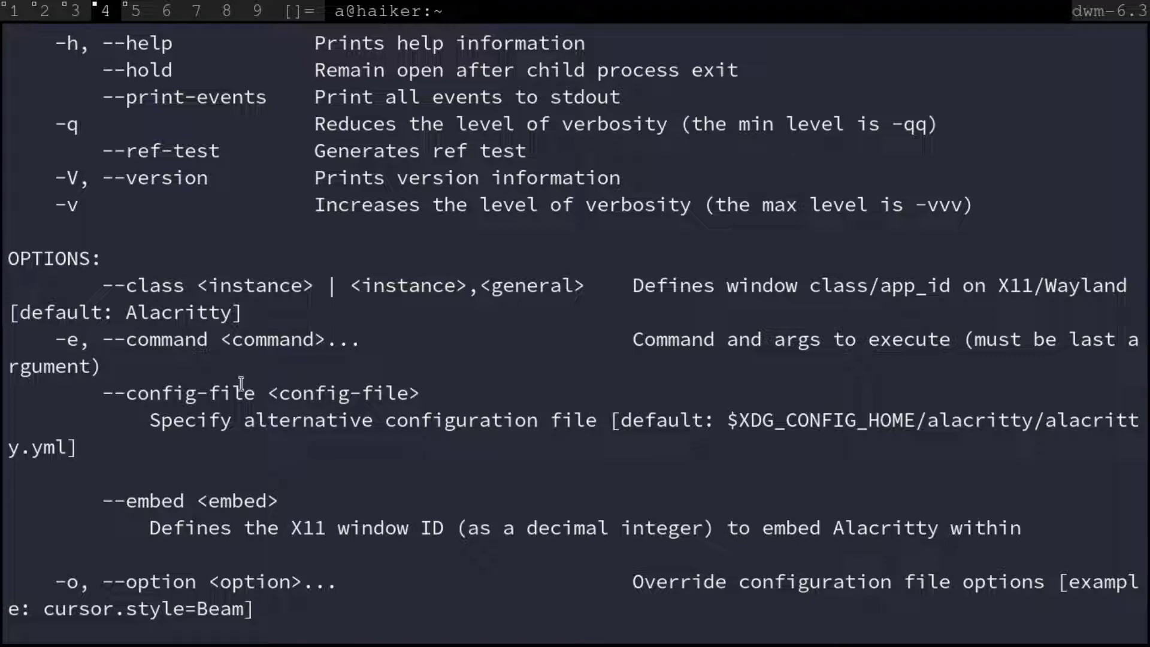
- On line 26, replace -g with --config-file and delete the 120x34 size value
key(super+2)
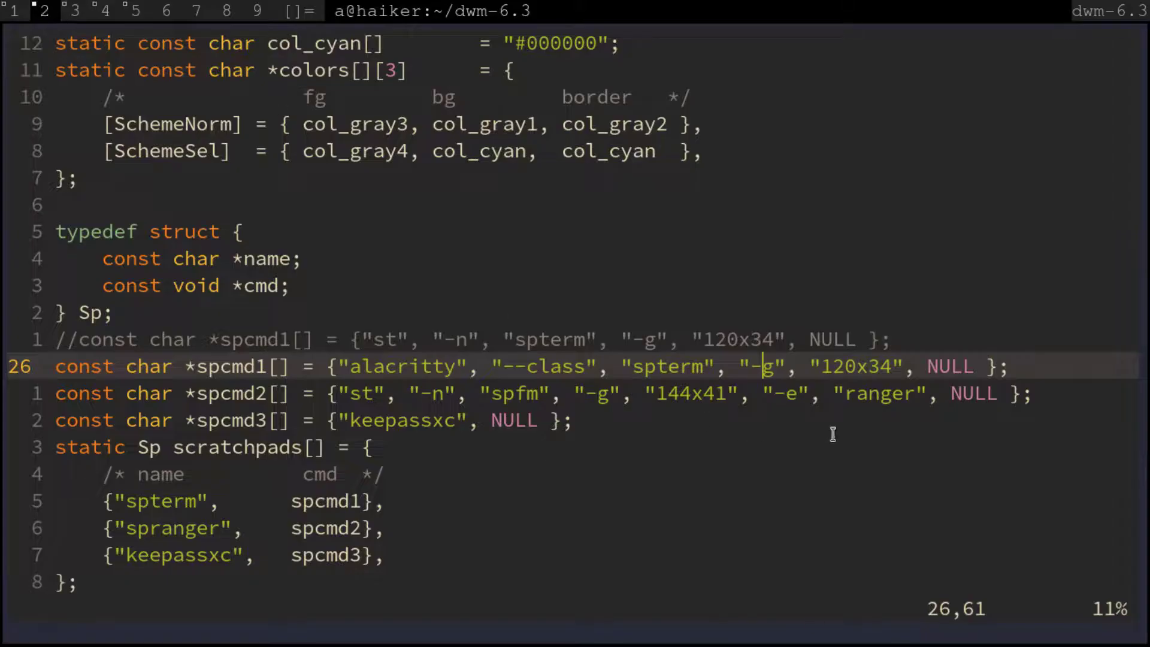
key(h)
key(l)
key(h)
key(l)
text(xi-con)
text(fig-file)
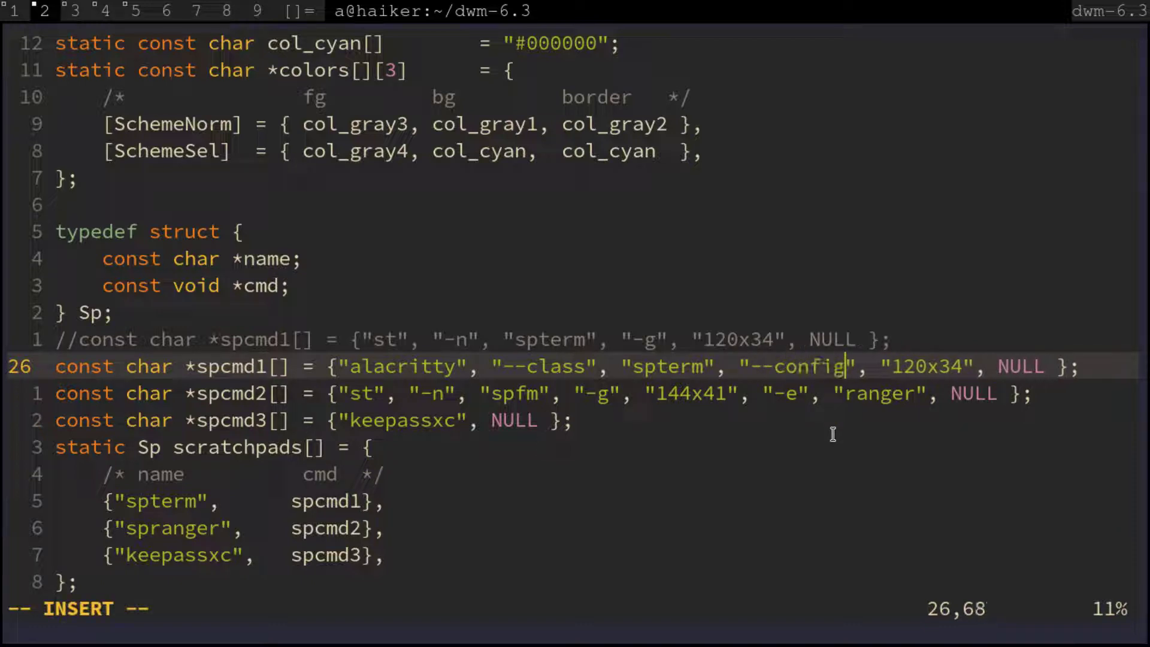
key(Right)
key(Right)
key(Right)
key(Right)
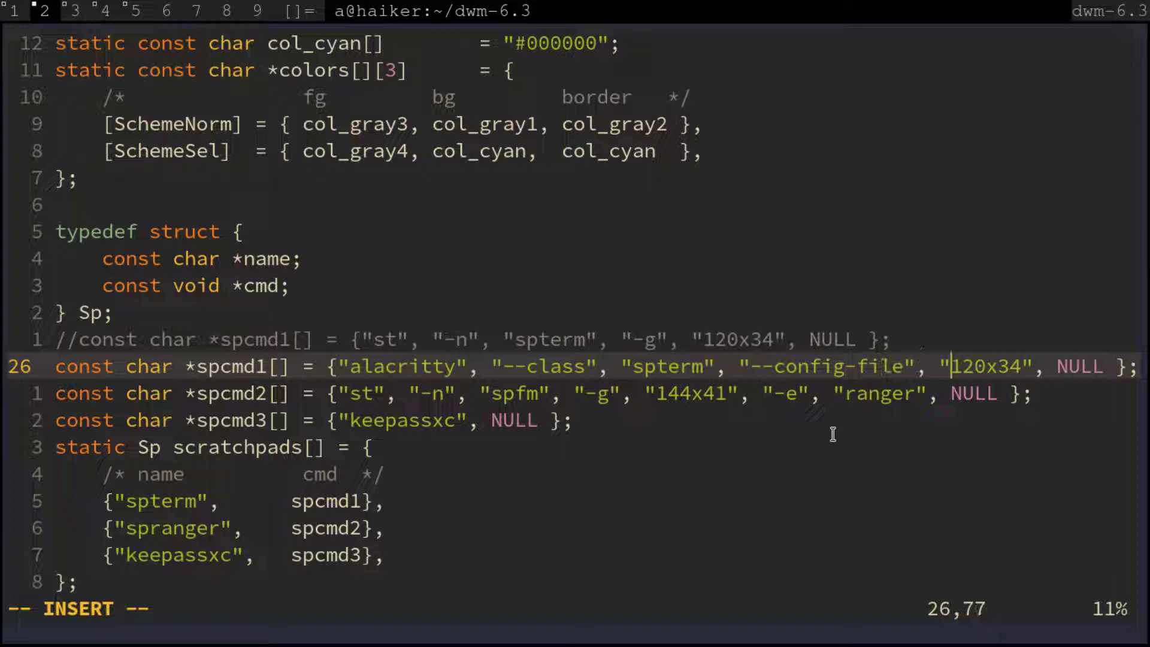
key(Delete)
key(Delete)
key(Delete)
key(Delete)
key(Delete)
key(Delete)
- Paste the alacritty config folder path from pwd into the empty quotes, followed by /
key(super+5)
text(pwd)
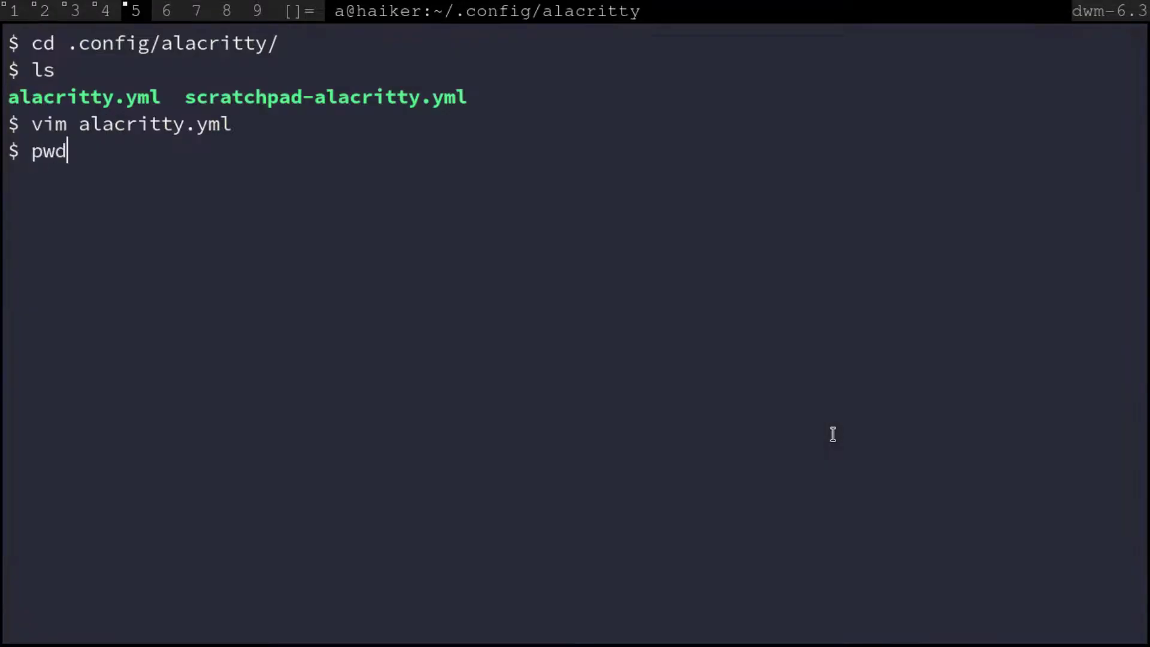
key(Return)
drag(10, 177, 303, 174)
key(super+c)
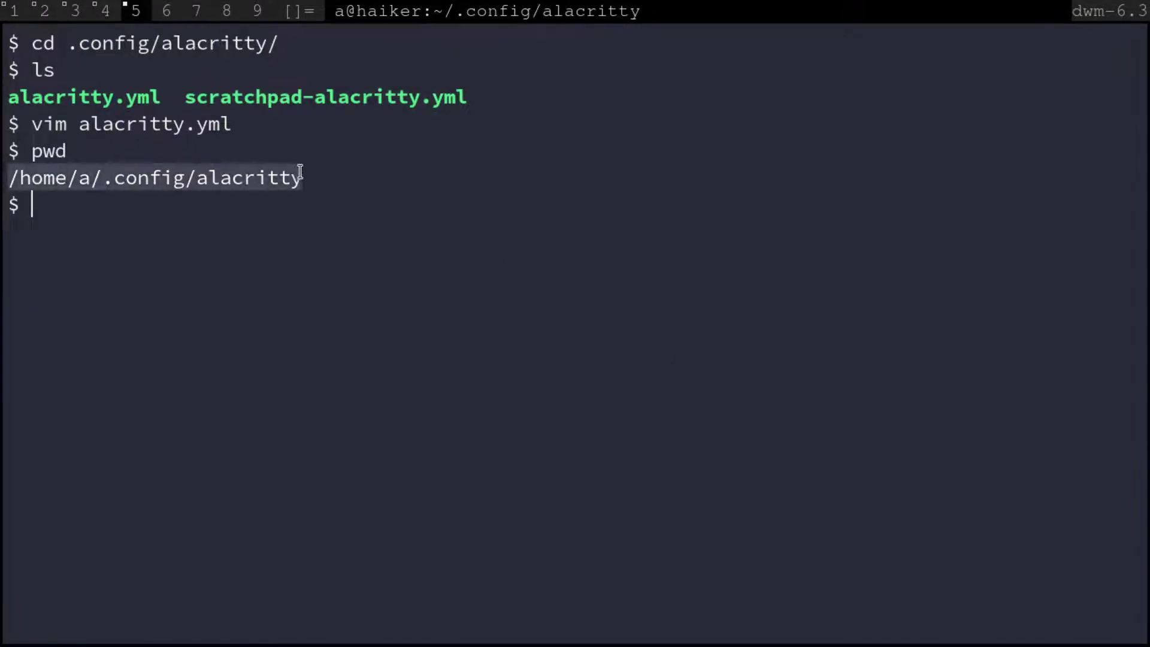
key(super+2)
middle_click(888, 385)
text(/)
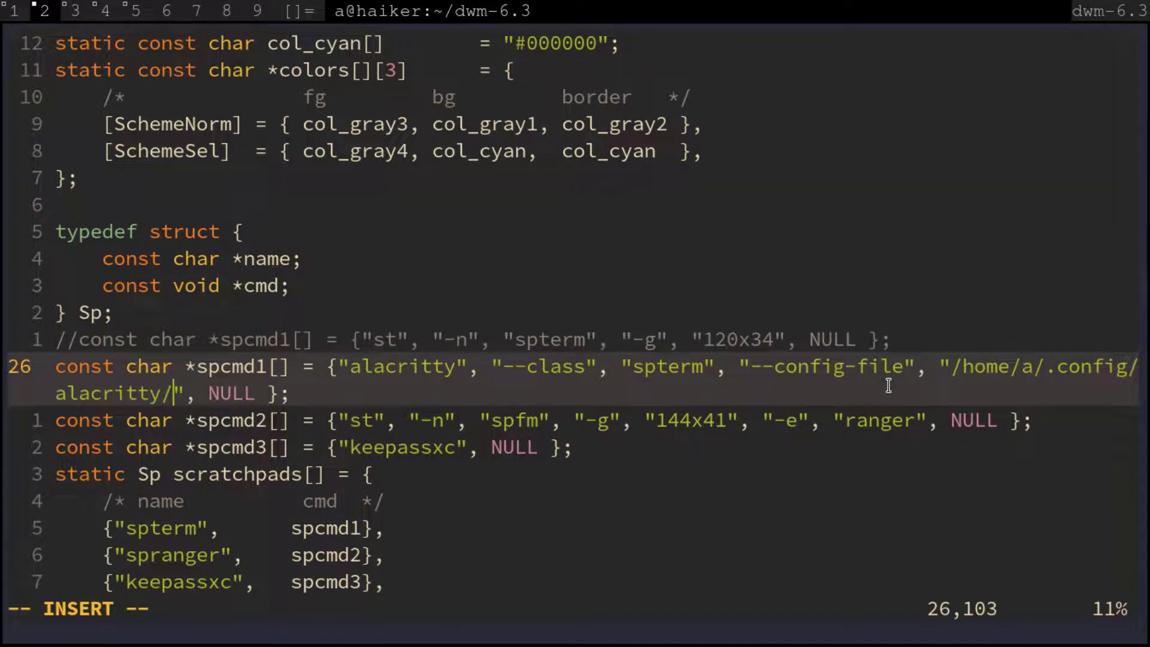
- Append scratchpad-alacritty.yml to the path and save config.def.h with :wq
key(super+5)
click(303, 154)
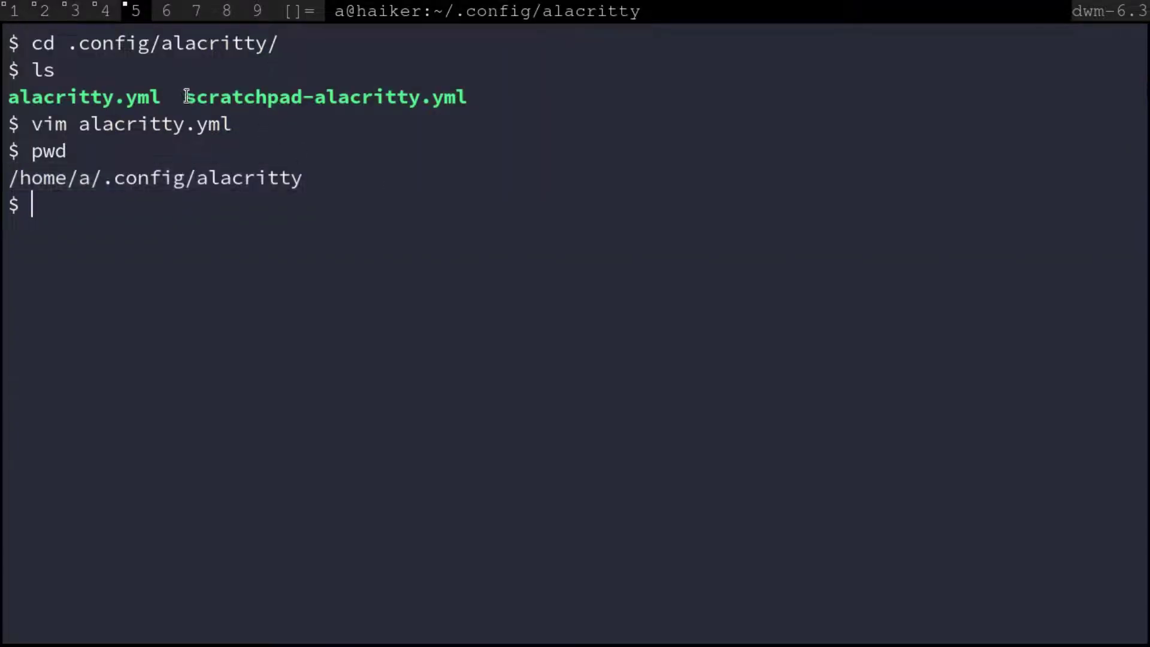
drag(188, 97, 469, 91)
key(super+c)
key(super+2)
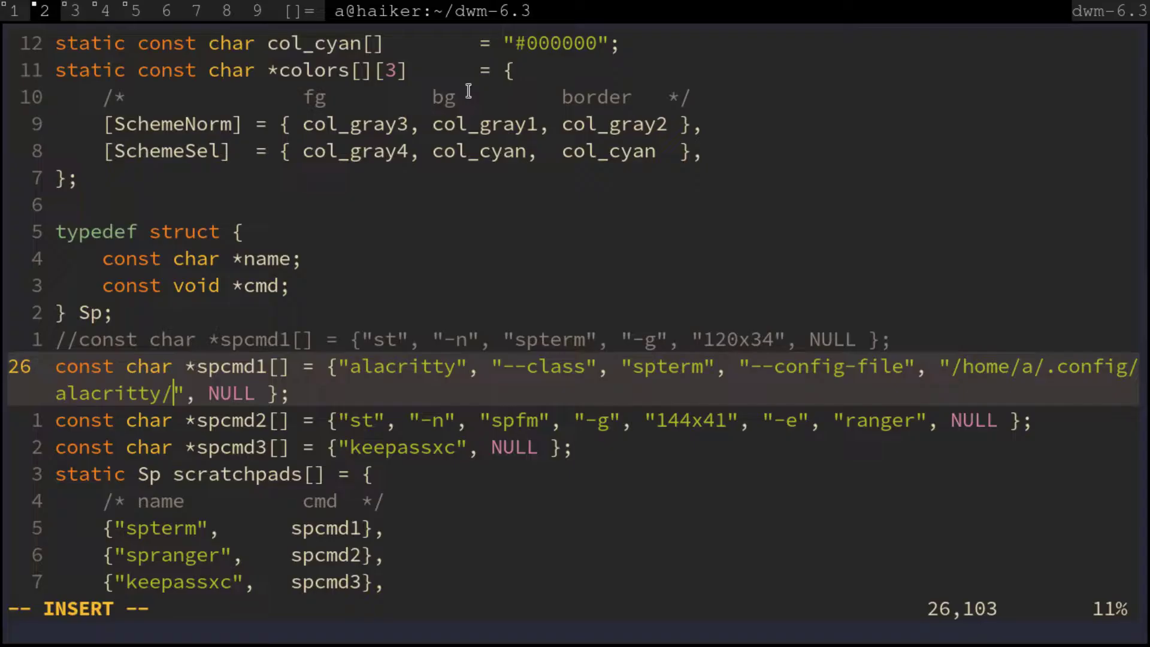
middle_click(468, 91)
key(Escape)
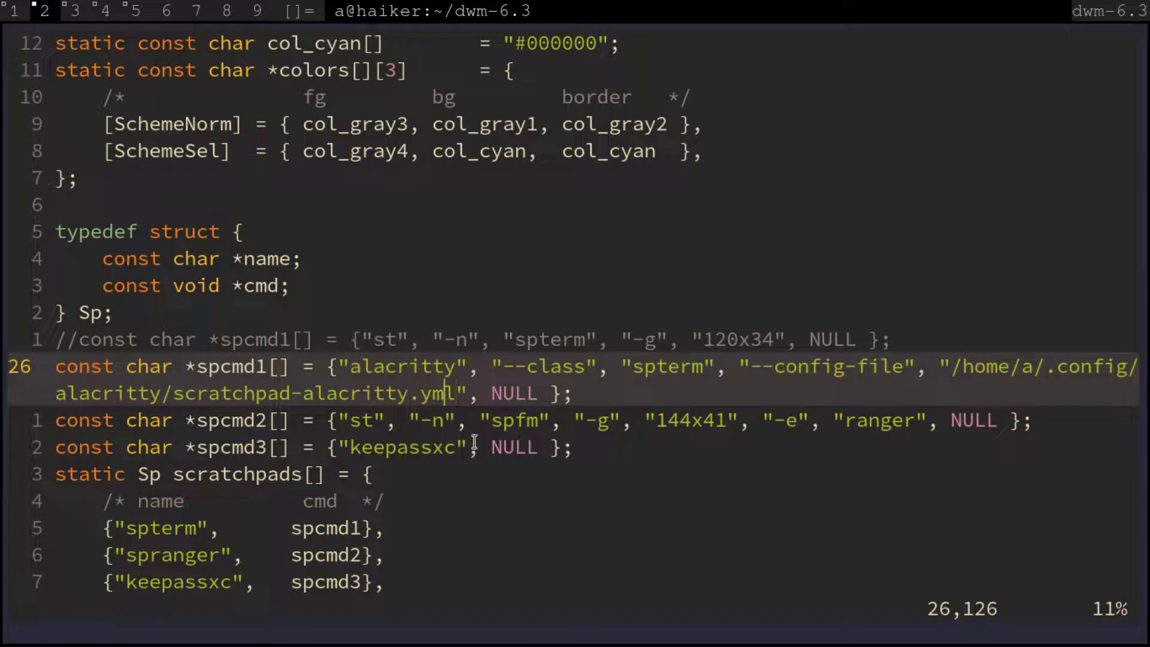
text(:wq)
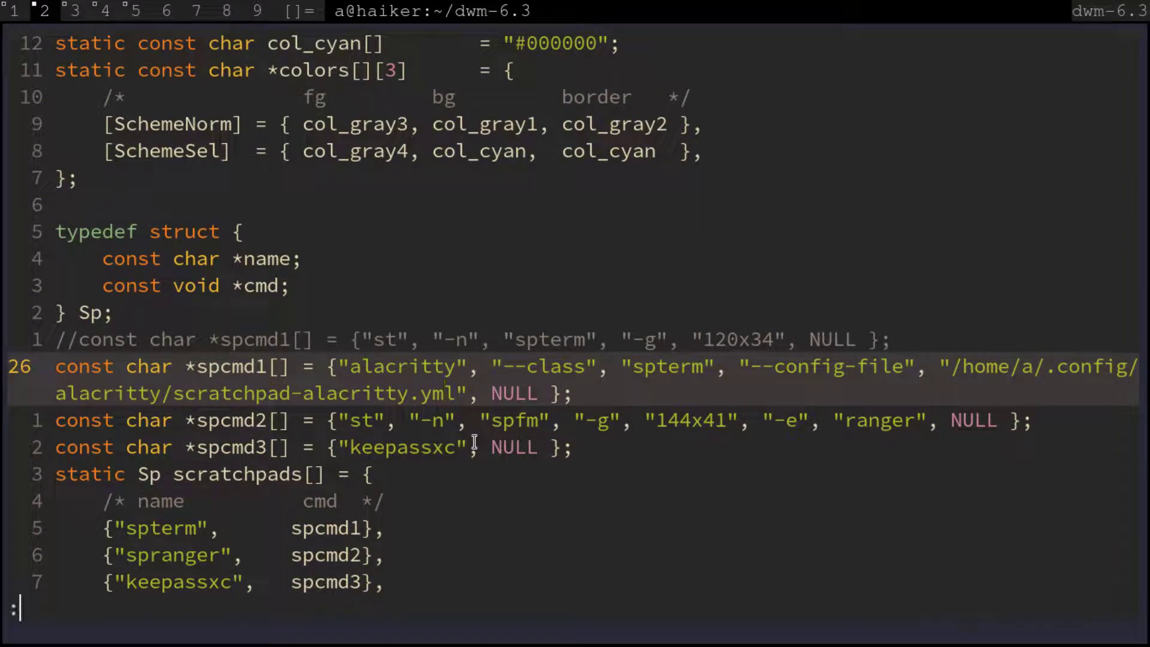
key(Return)
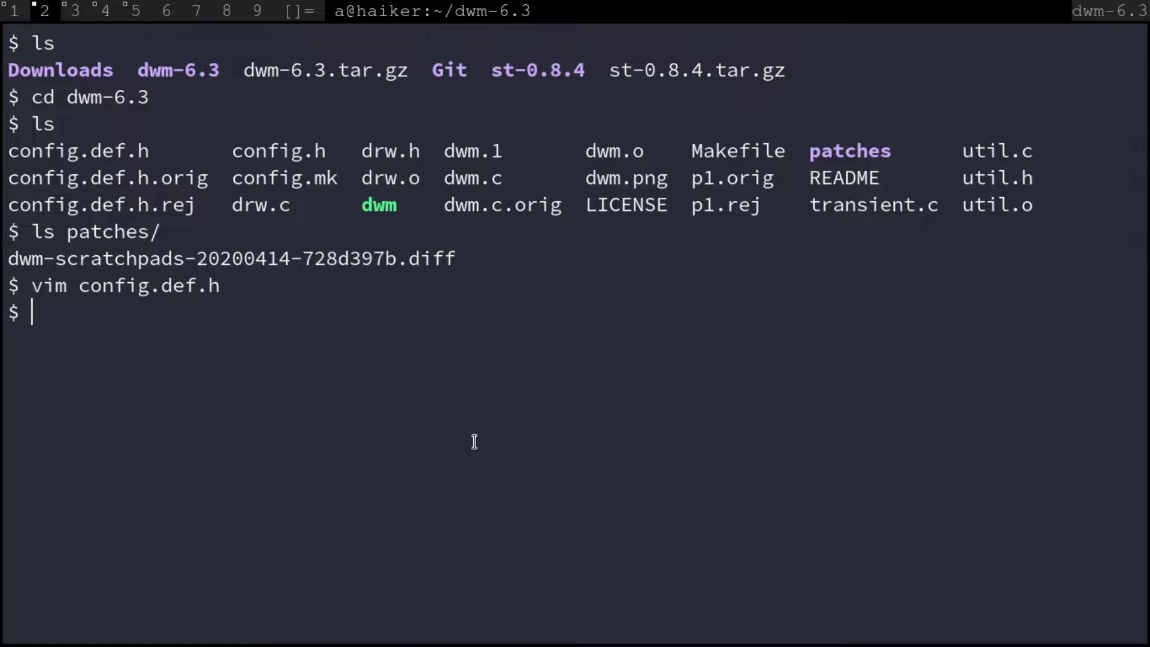
- Delete the write-protected config.h with rm, confirming the removal
text(rm config.)
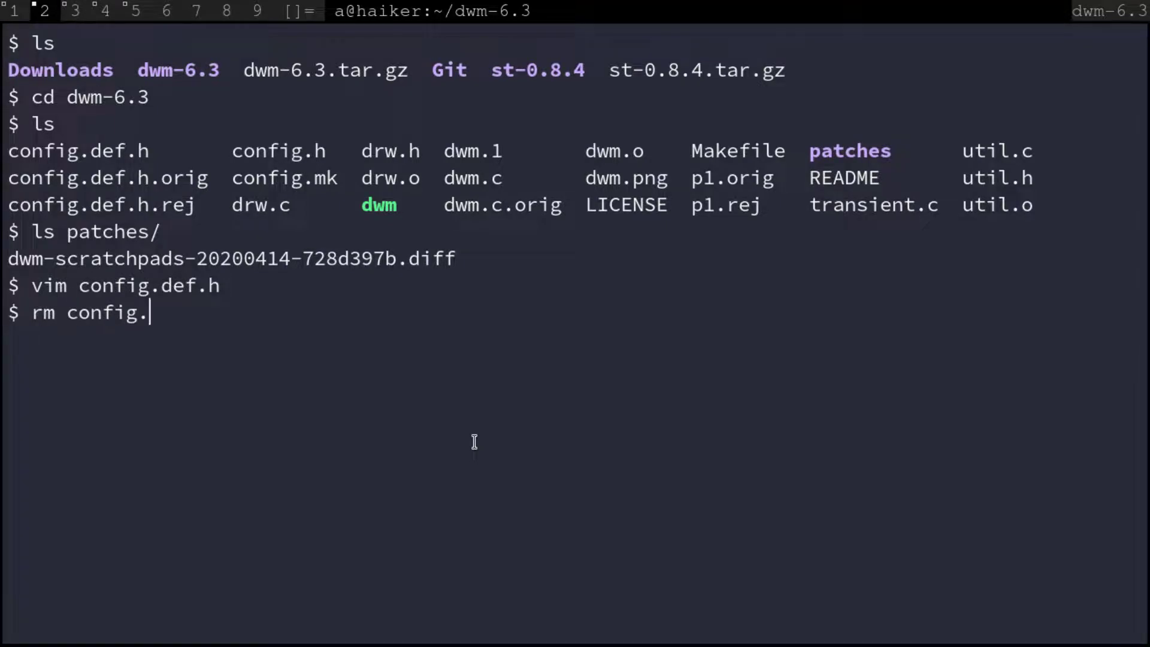
text(h)
key(Return)
text(y)
key(Return)
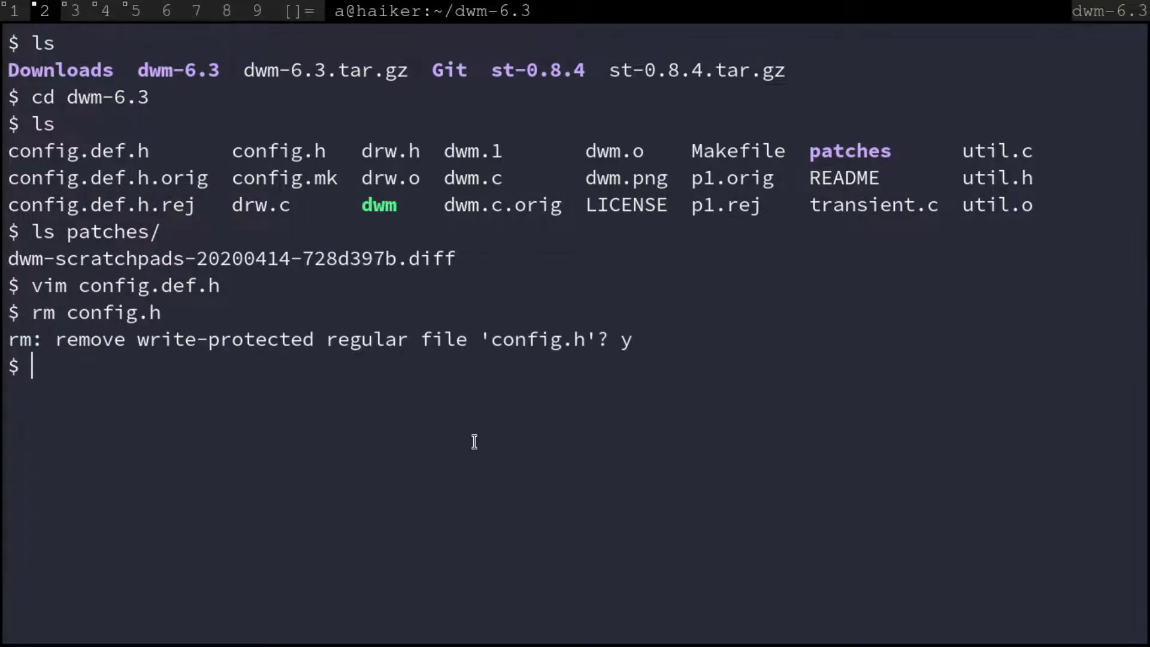
- Rebuild and install dwm with sudo make clean install, then toggle the scratchpad terminal with super+grave to test it
text(sudo ma)
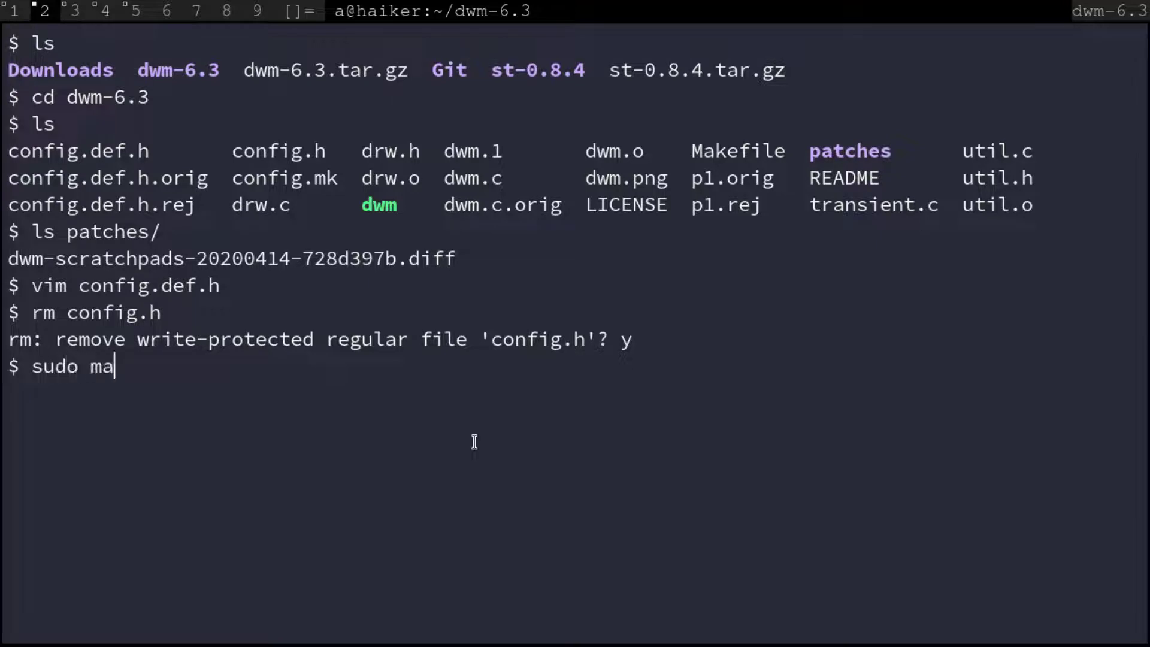
text(ke clean )
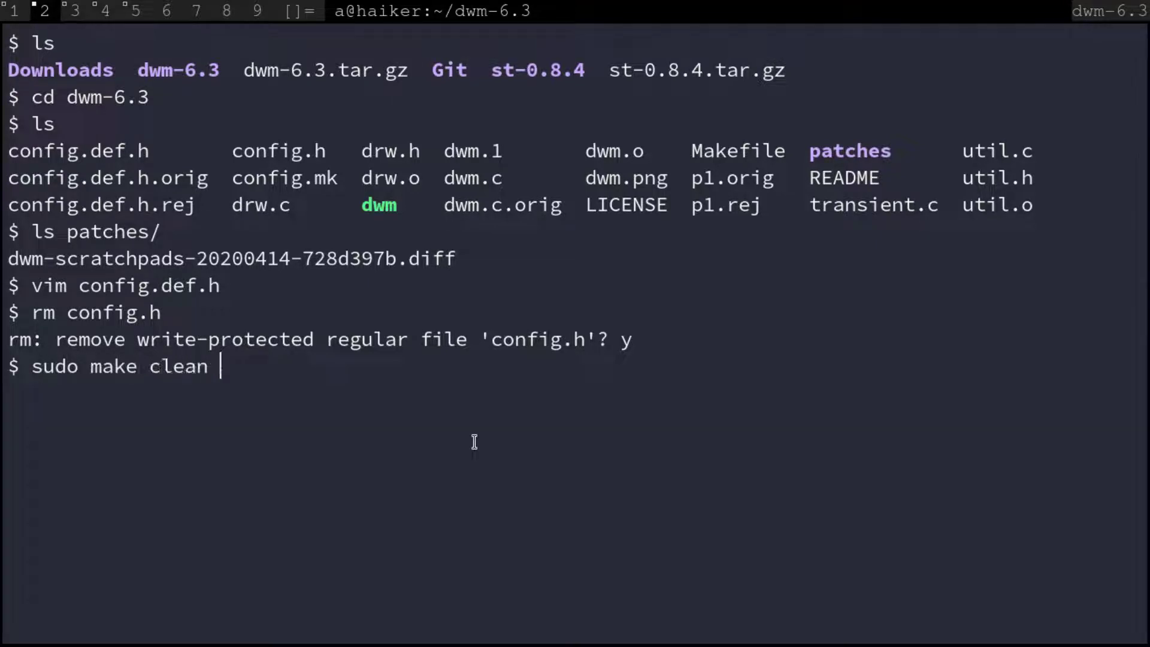
text(install)
key(Return)
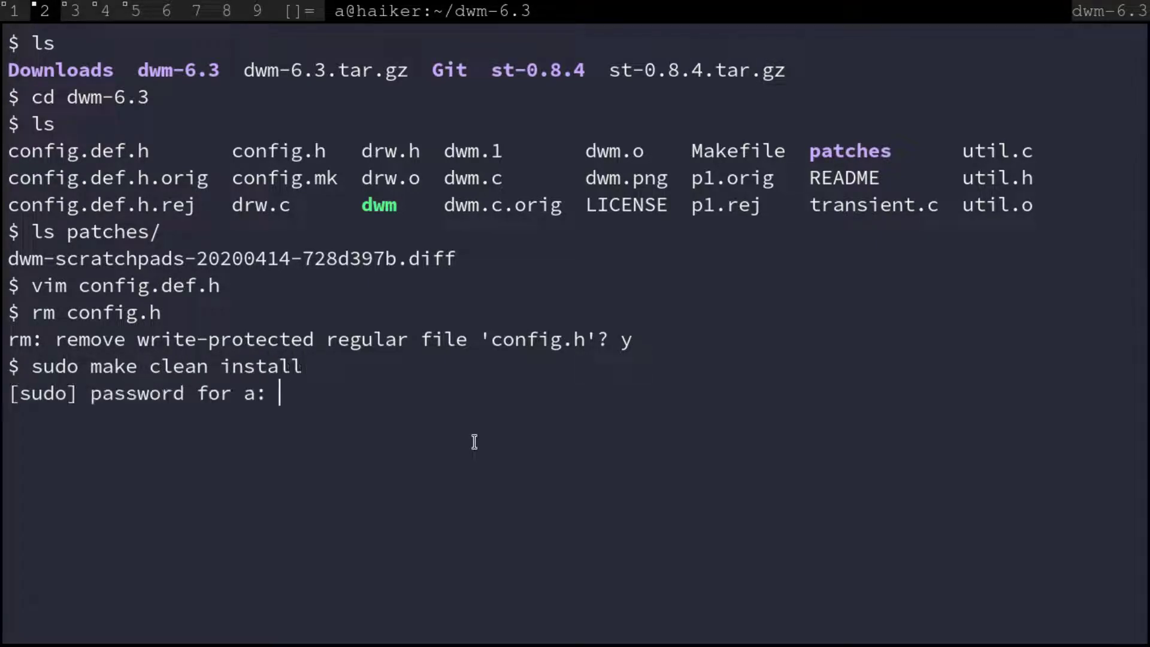
key(Return)
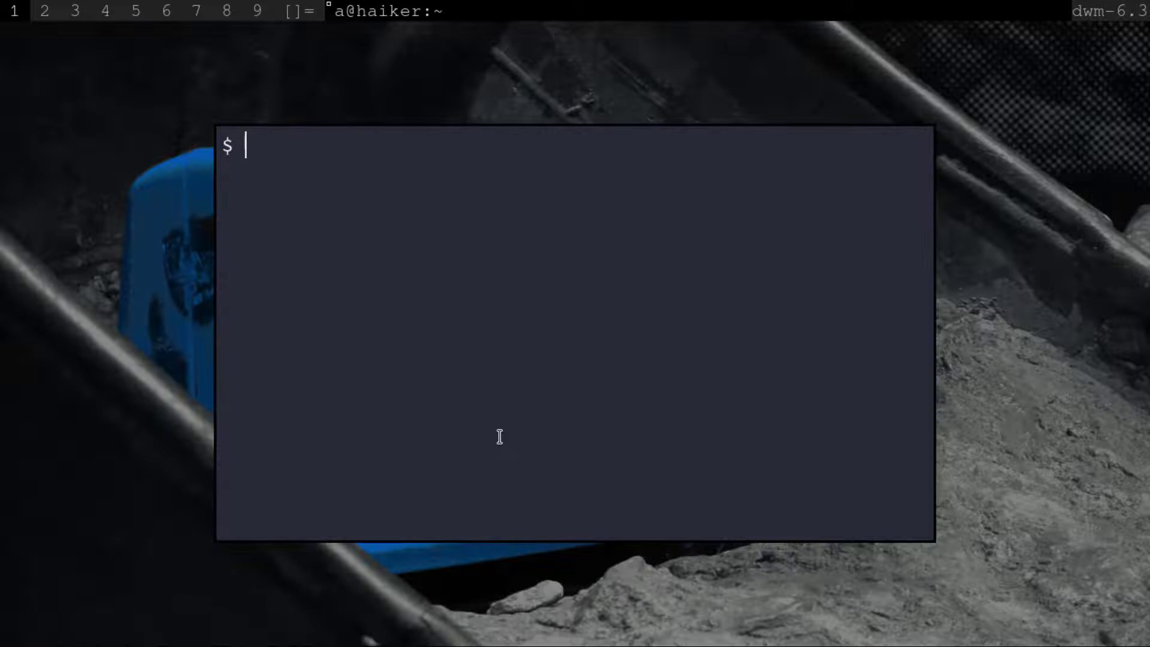
key(super+grave)
key(super+grave)
key(super+grave)
key(super+grave)
key(super+grave)
key(super+grave)
key(super+grave)
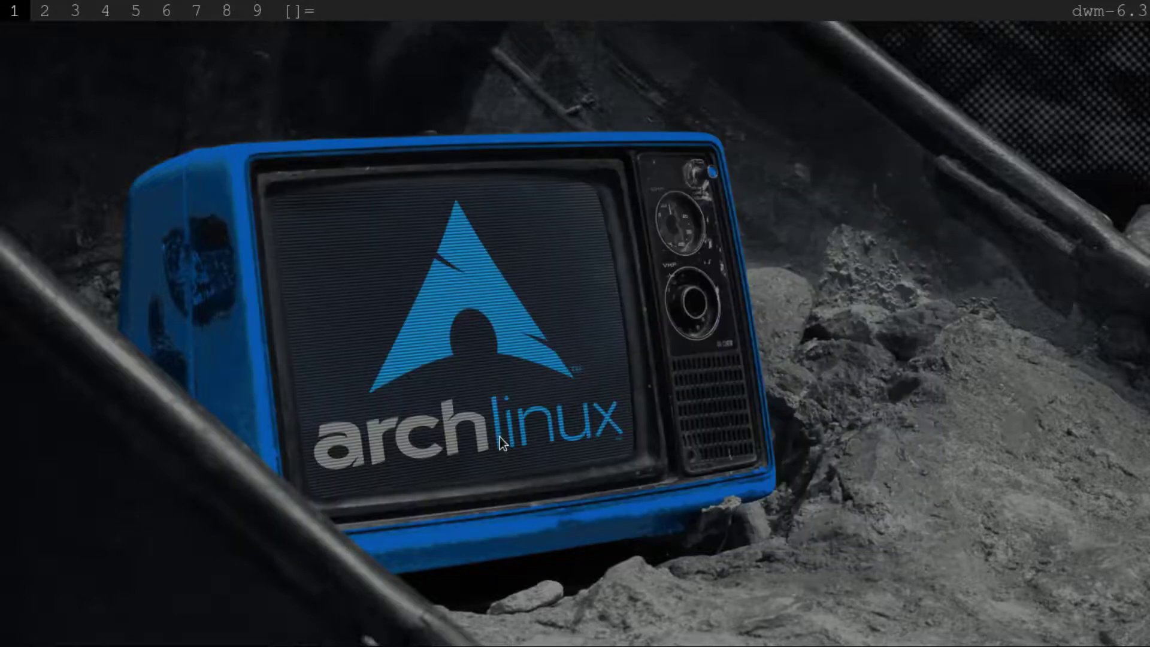
key(super+grave)
key(super+grave)
key(super+grave)
key(super+grave)
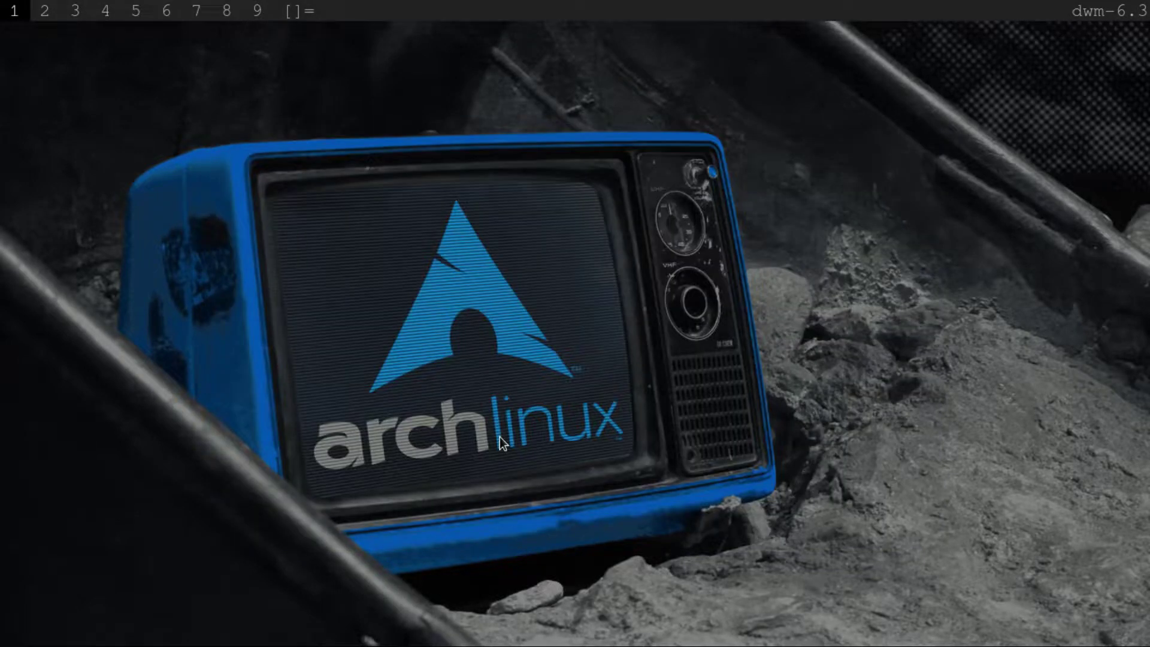